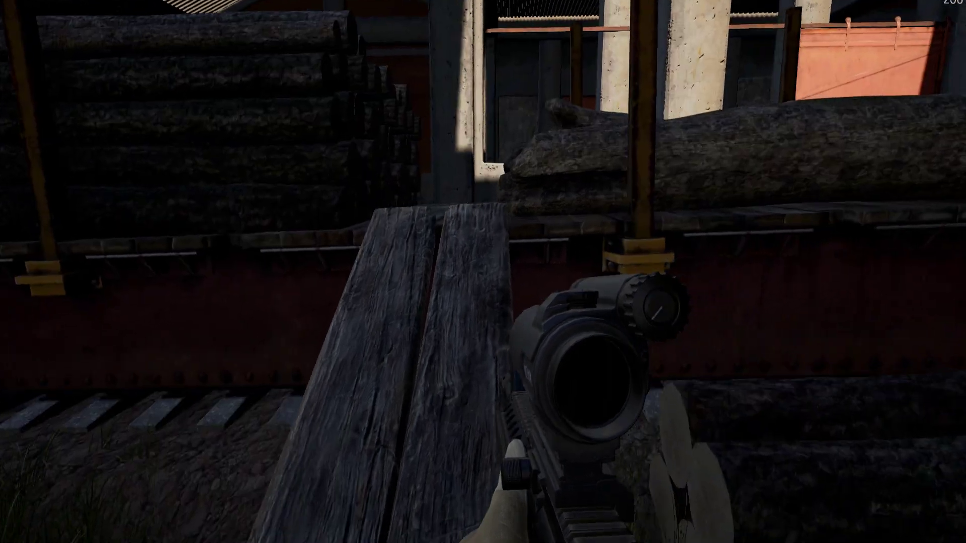
Walk through the log train and warehouse area in play mode to examine the level's lighting, and end the play session.
key("w")
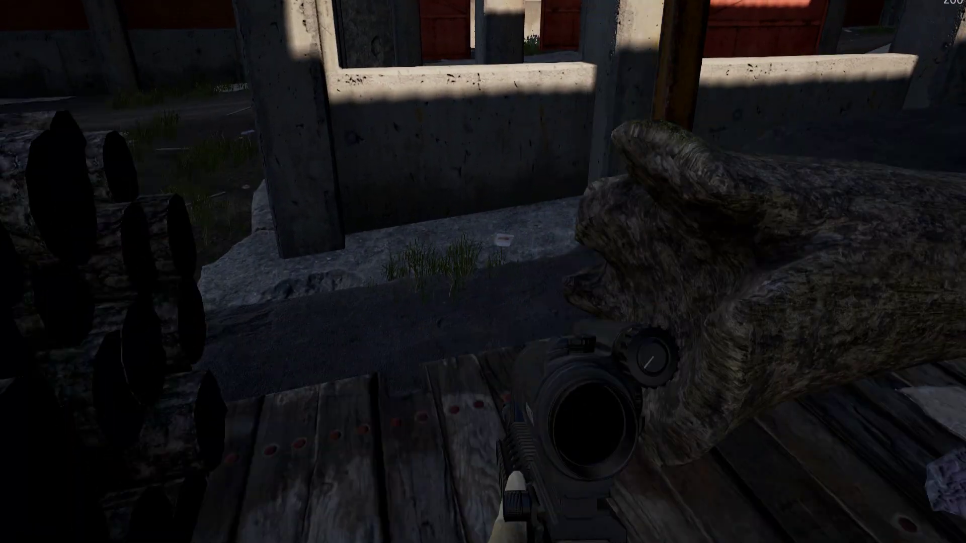
key("w")
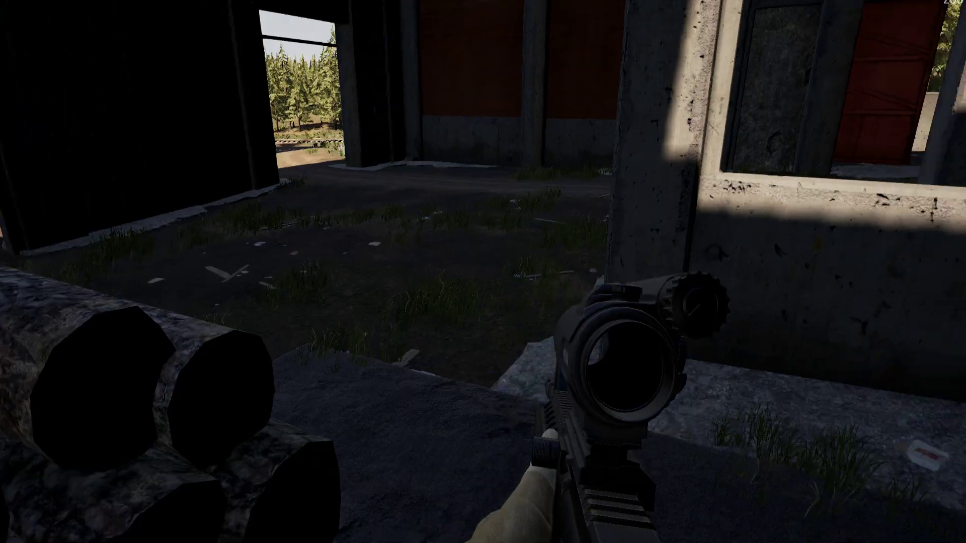
key("d")
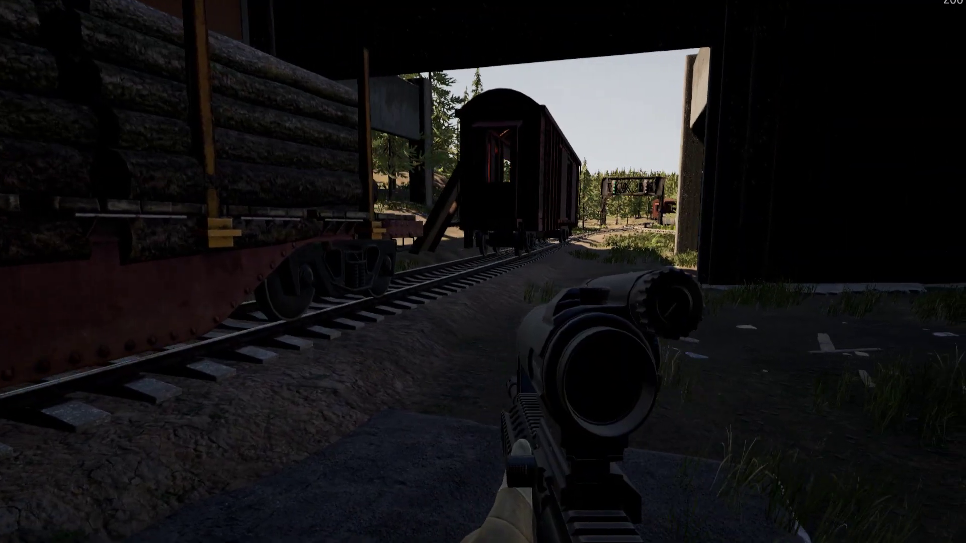
right_click(483, 272)
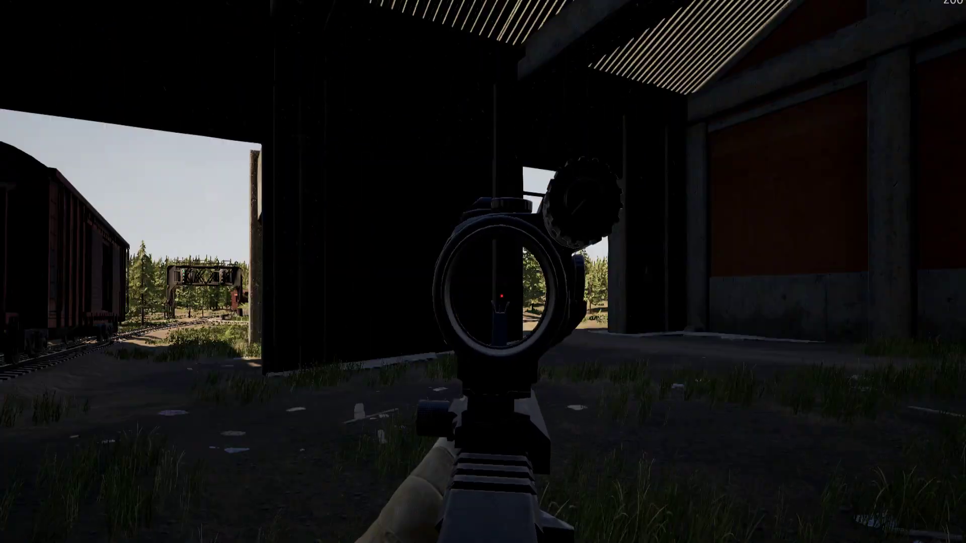
right_click(483, 272)
key("w")
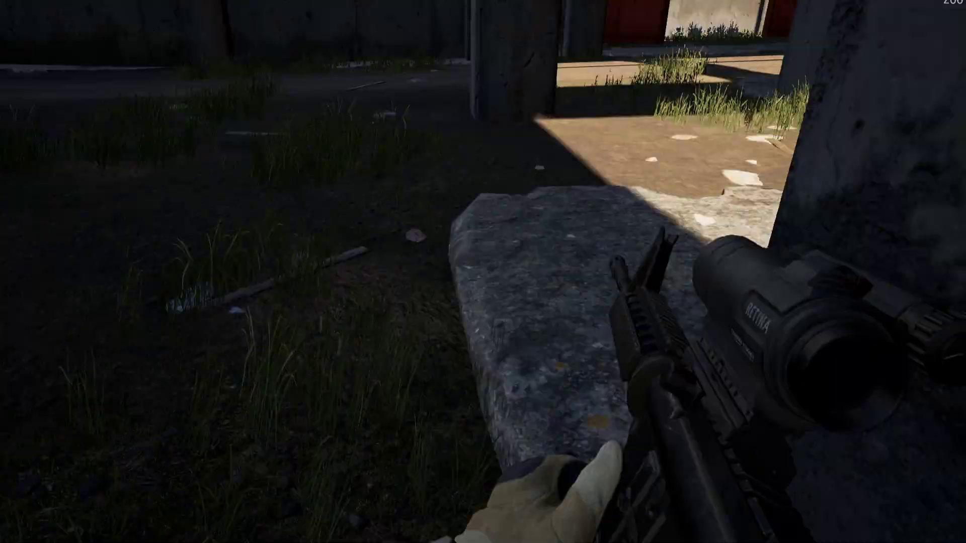
key("w")
key("r")
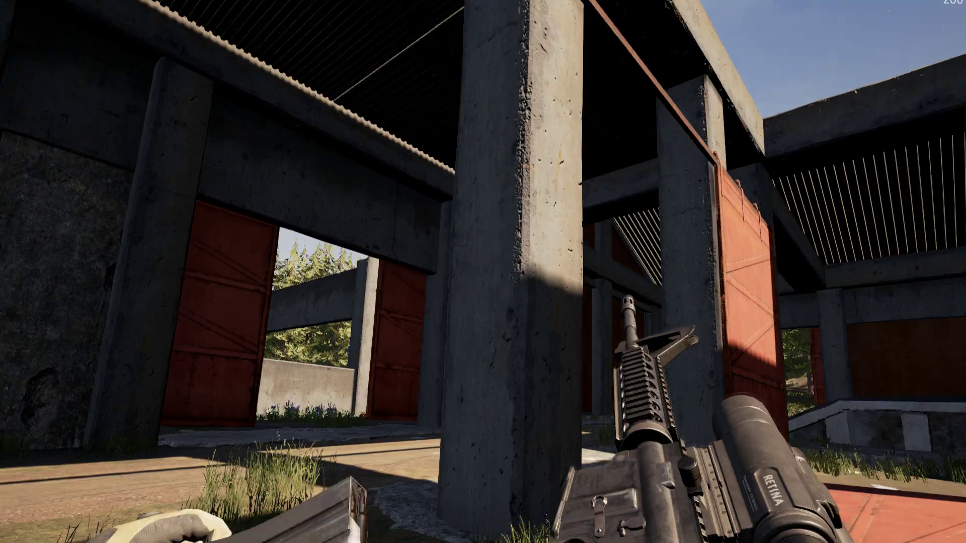
key("w")
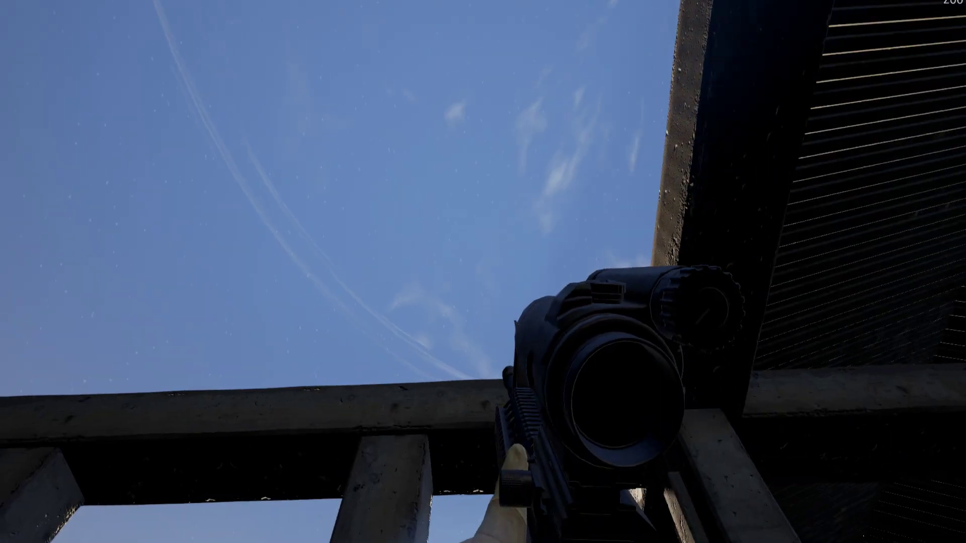
key("w")
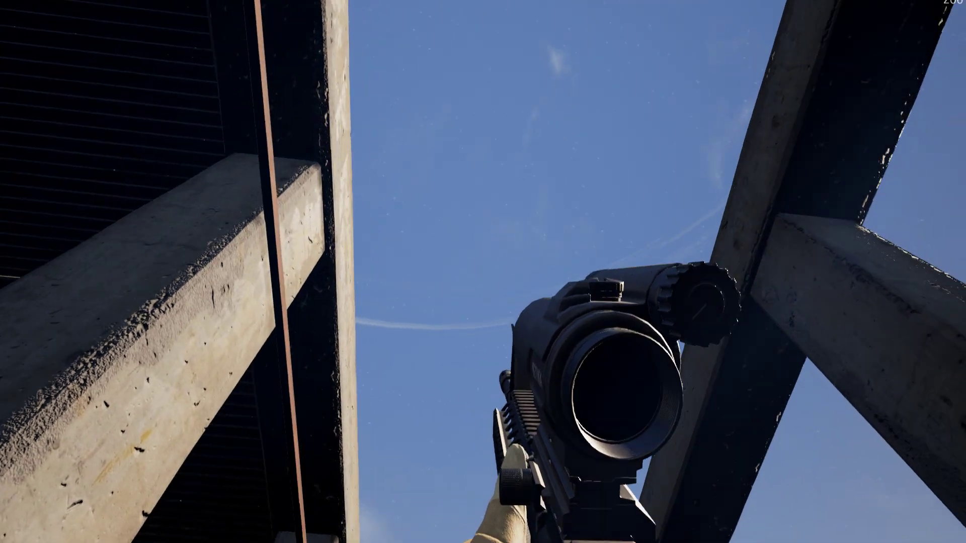
key("w")
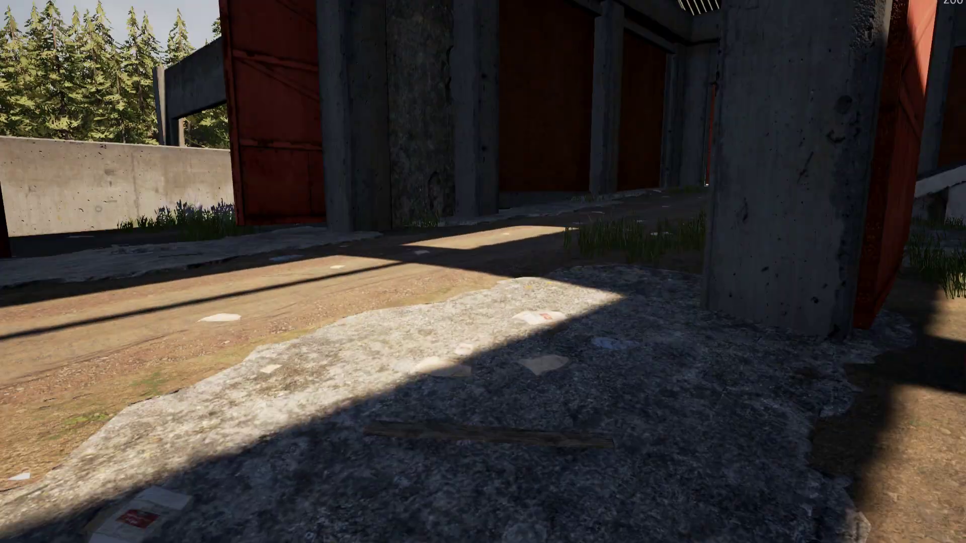
key("w")
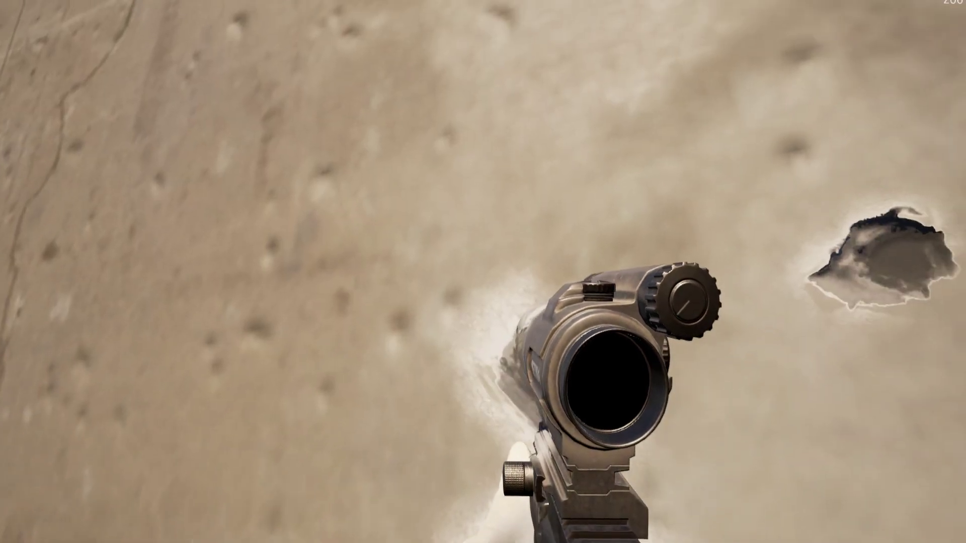
key("s")
key("w")
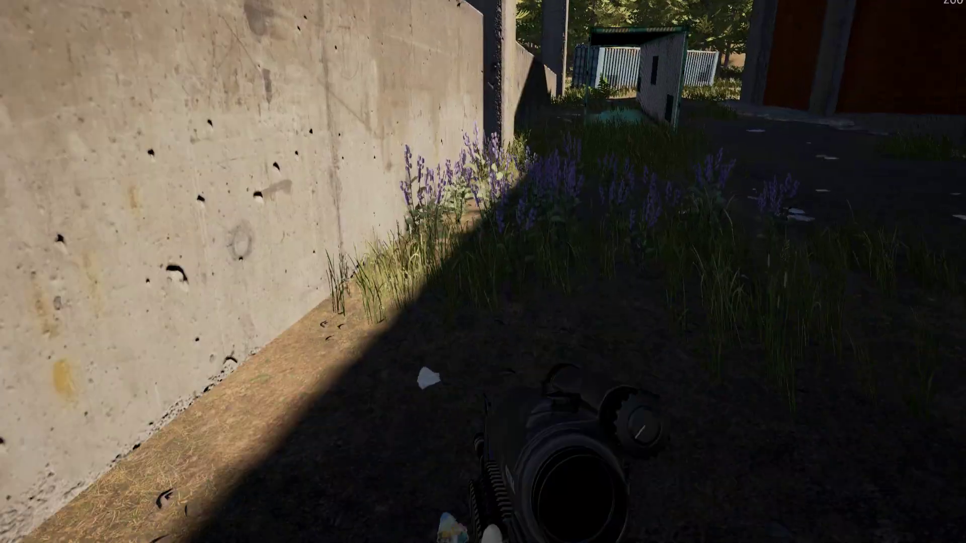
key("w")
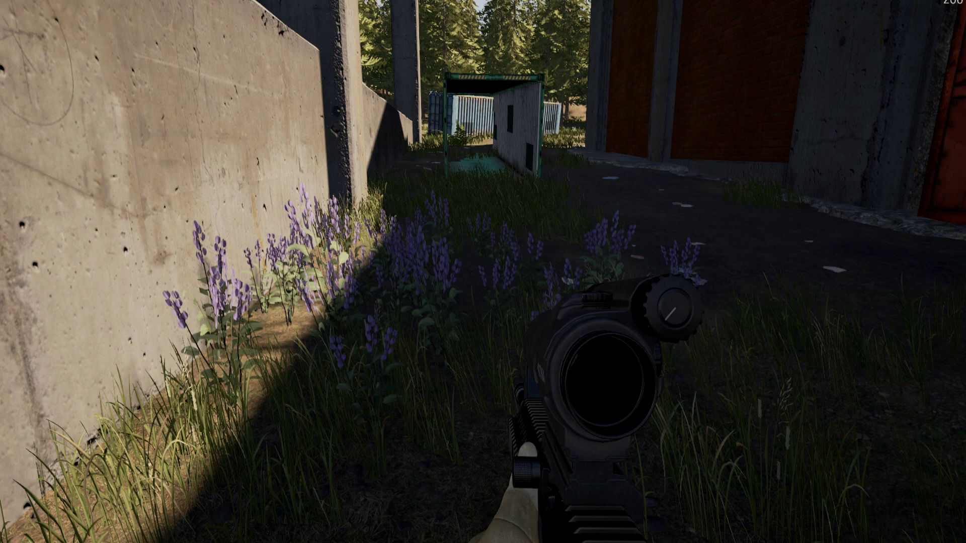
key("Escape")
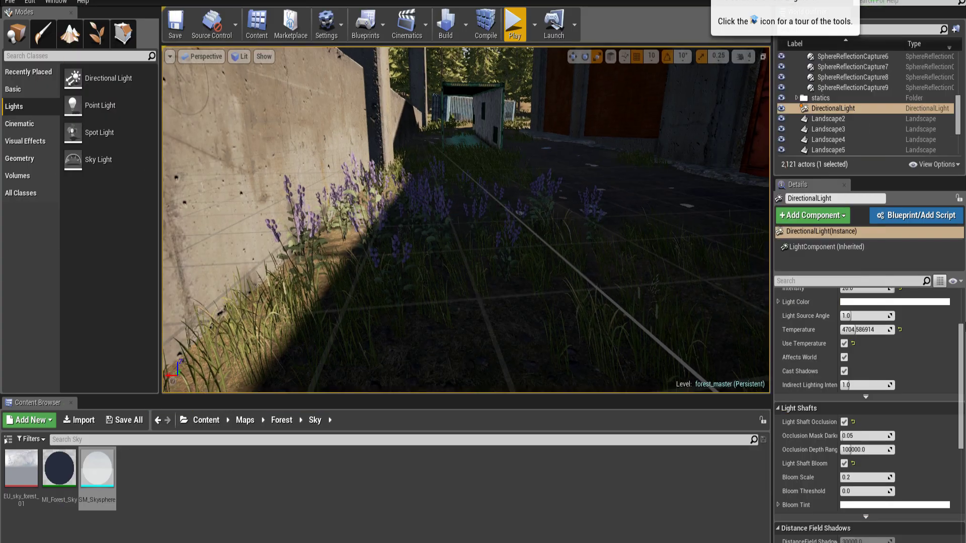
Place a Post Process Volume from the visual effects classes on the grass beside the building with the red door.
key("w")
right_click_drag(705, 212, 704, 161)
key("w")
right_click_drag(202, 206, 379, 206)
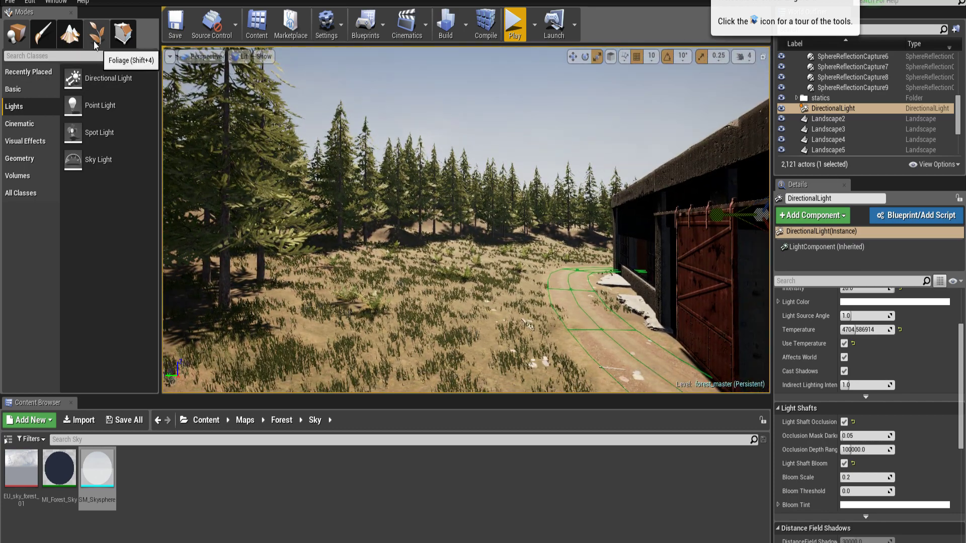
left_click(23, 176)
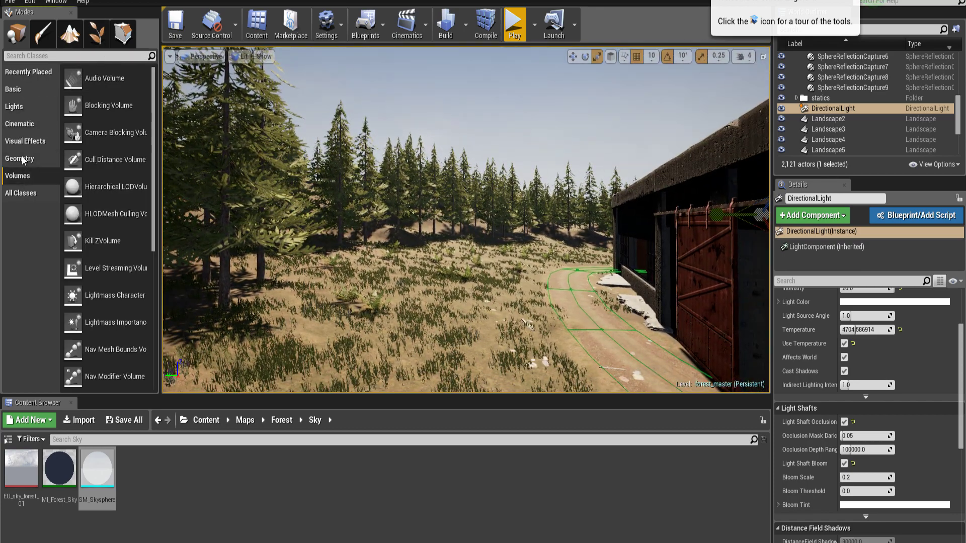
left_click(24, 124)
left_click(30, 142)
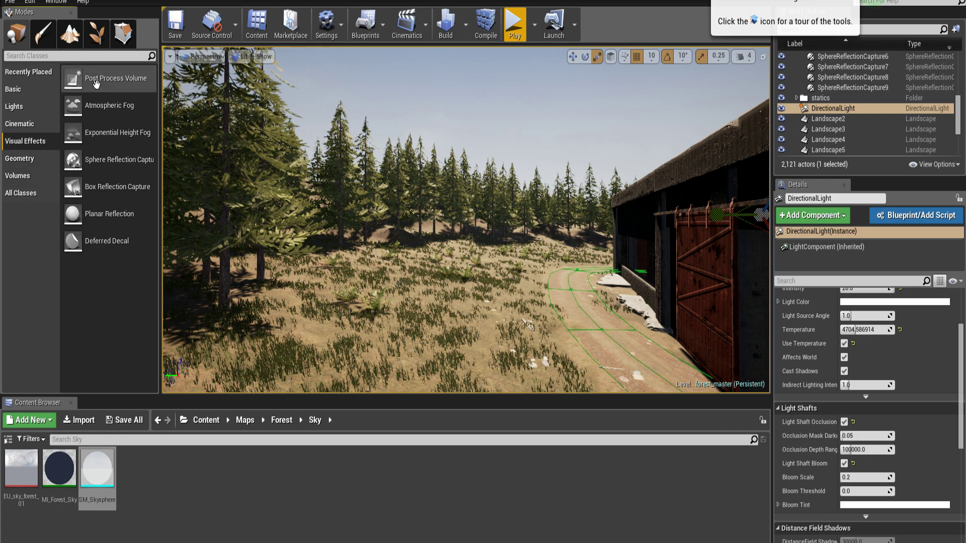
left_click_drag(440, 309, 440, 310)
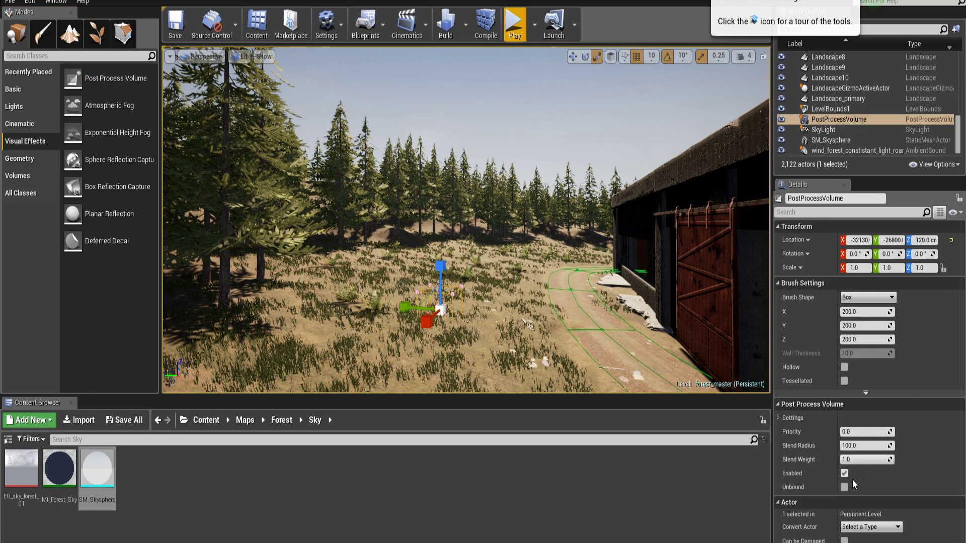
Make the post process volume unbound and override its Scene Color vignette intensity with 1.0.
left_click(779, 418)
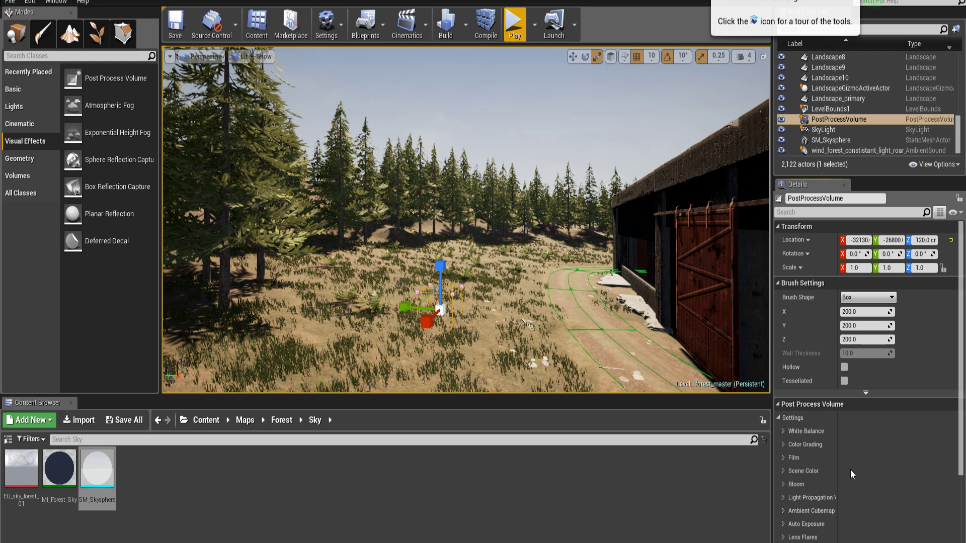
scroll(835, 452, "down", 3)
left_click(783, 398)
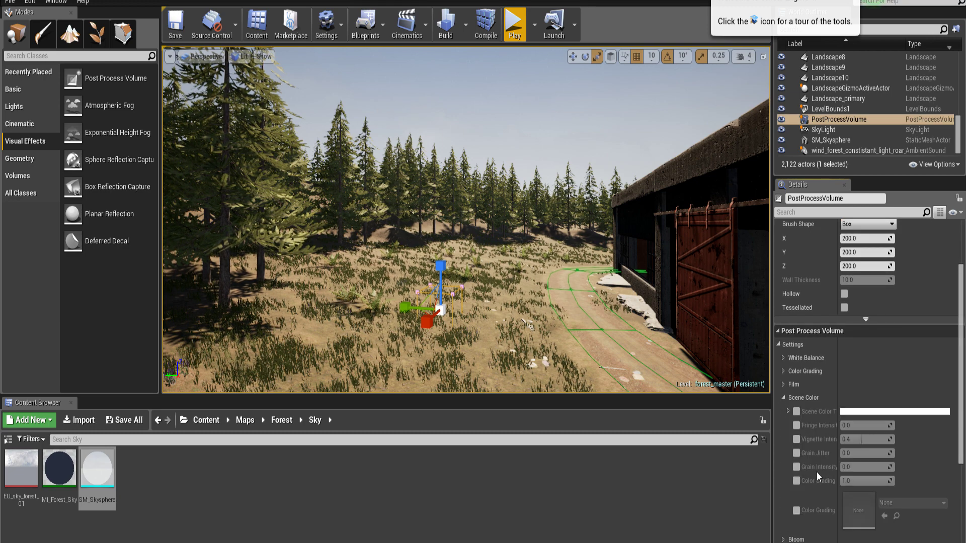
left_click(796, 440)
left_click_drag(861, 440, 894, 440)
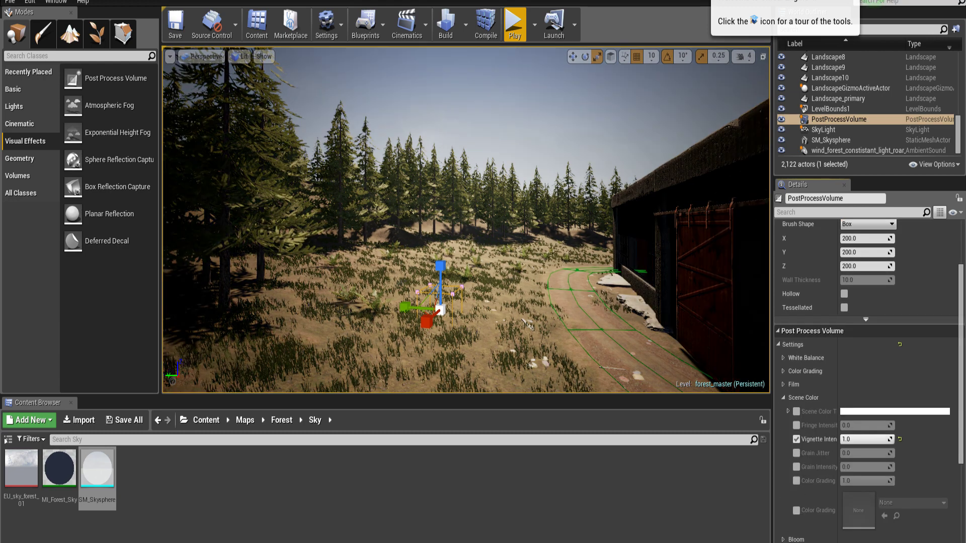
Override the post process volume's Scene Color fringe intensity with 0.3.
right_click_drag(604, 252, 443, 201)
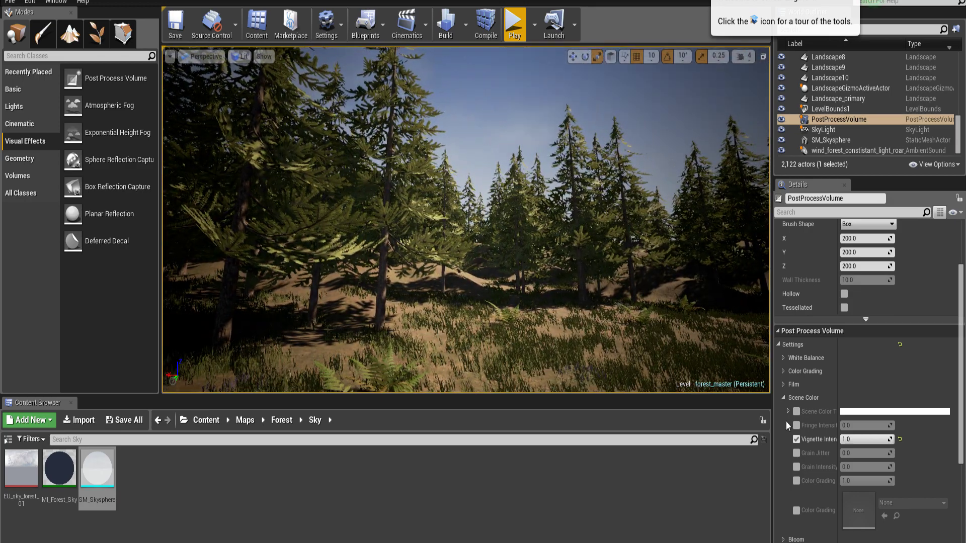
left_click(797, 425)
left_click(848, 426)
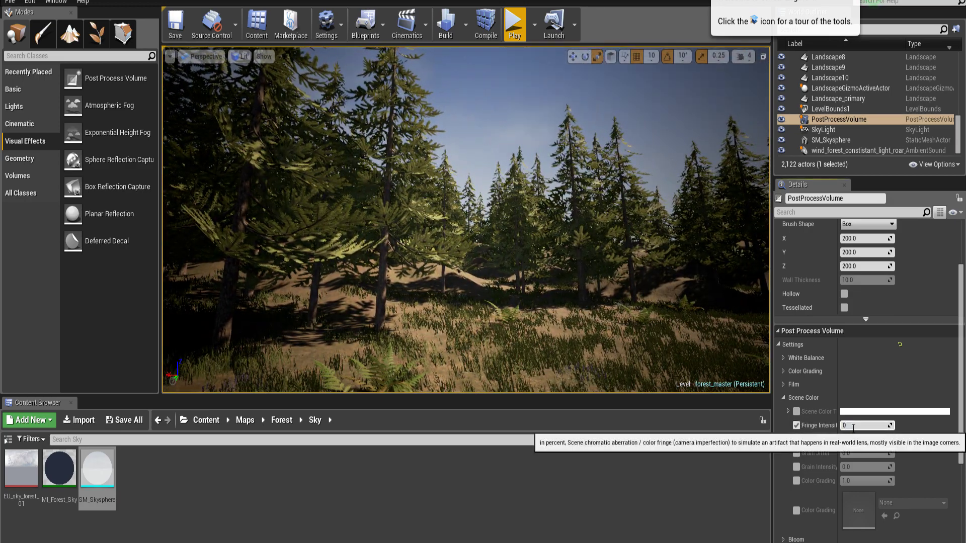
type("0.3")
key("Return")
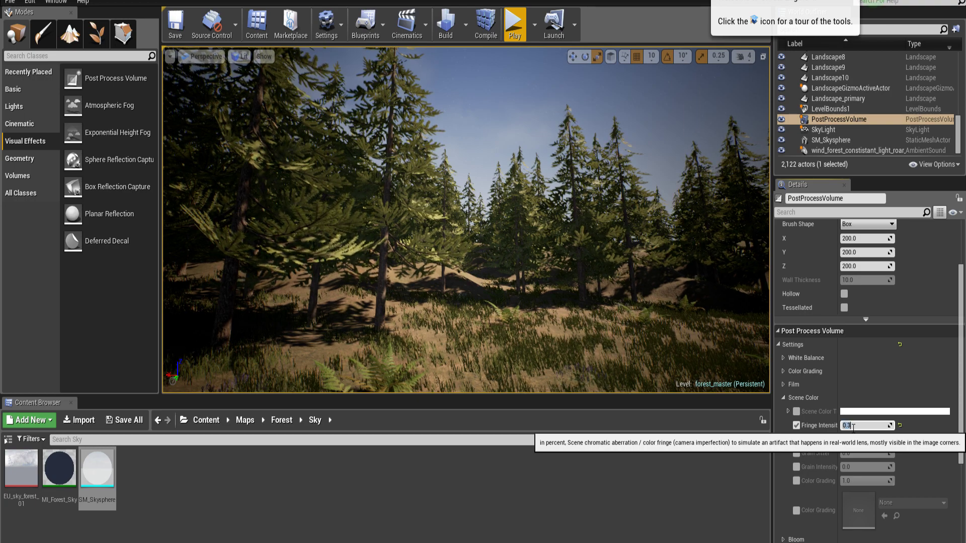
Fly along the dirt road past the building and logs to examine the vignette and colour fringe effects.
right_click_drag(553, 220, 171, 222)
key("w")
key("w")
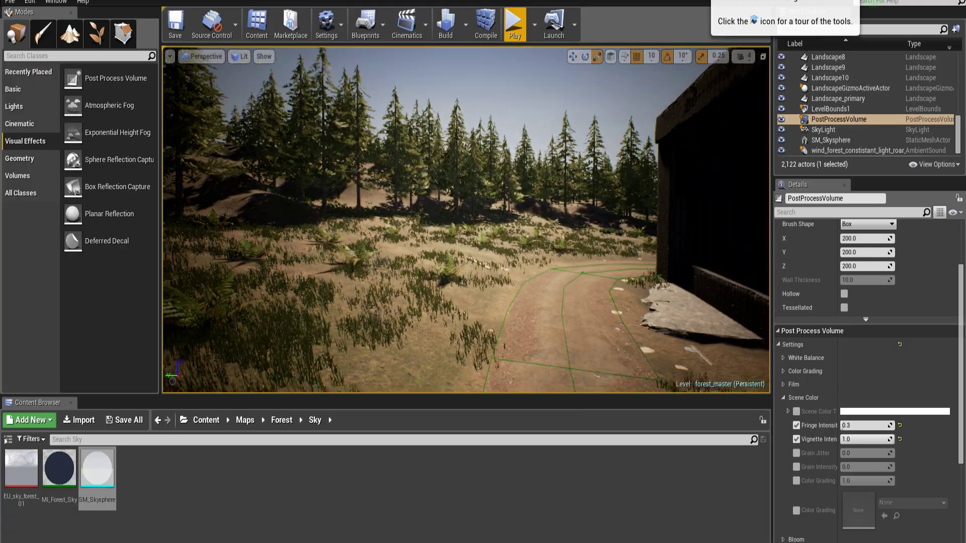
right_click_drag(358, 221, 381, 104)
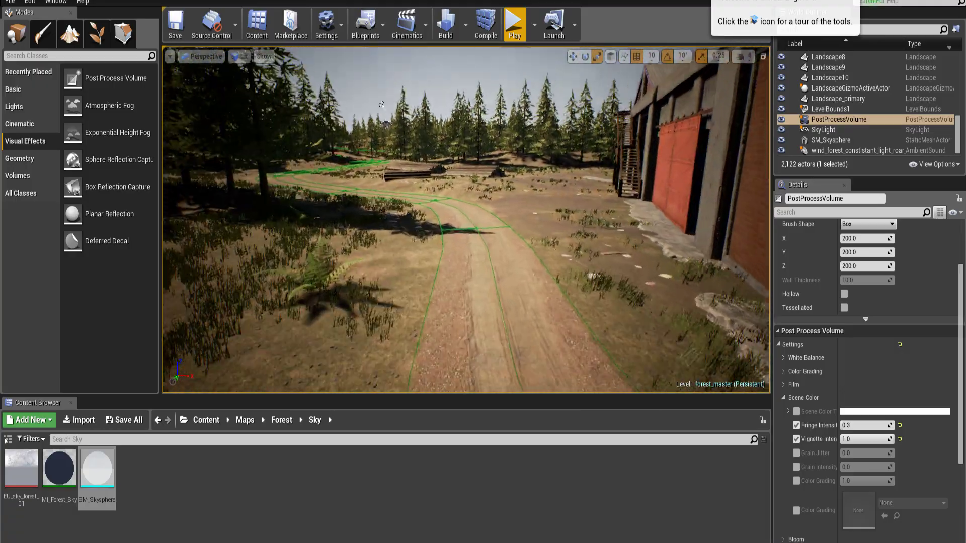
key("w")
right_click_drag(466, 220, 297, 196)
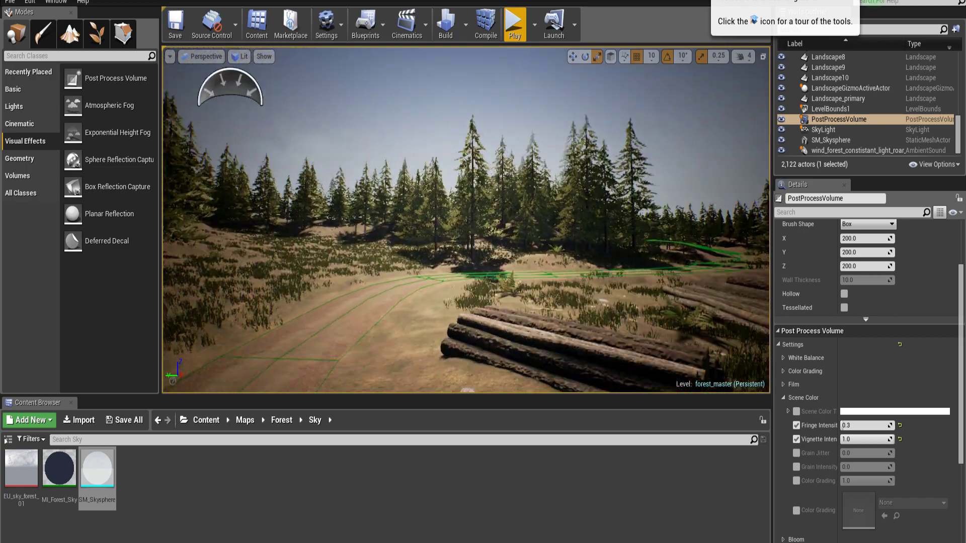
key("w")
right_click_drag(543, 116, 375, 109)
Enable the Scene Color Tint override on the post process volume and set its green component to 1.085665.
scroll(816, 404, "down", 1)
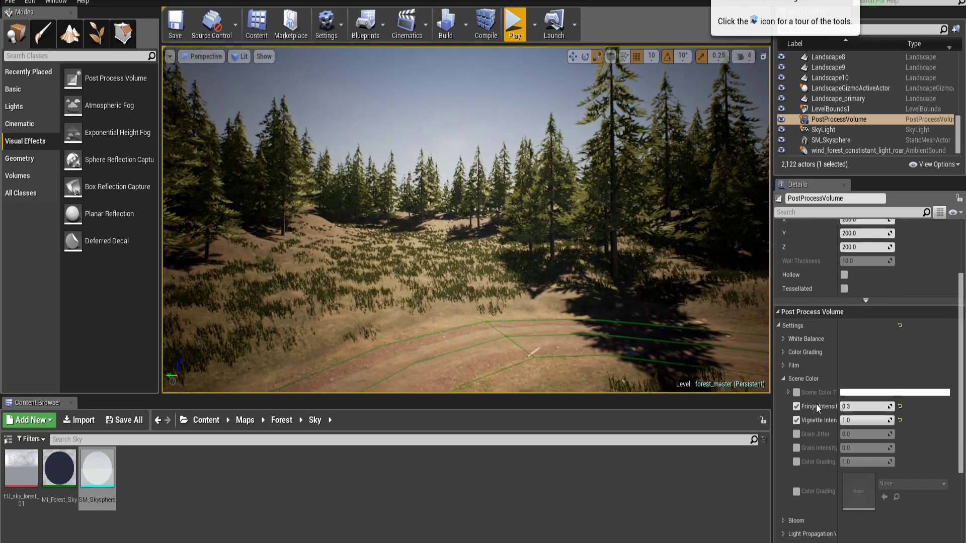
scroll(817, 403, "down", 3)
left_click(796, 282)
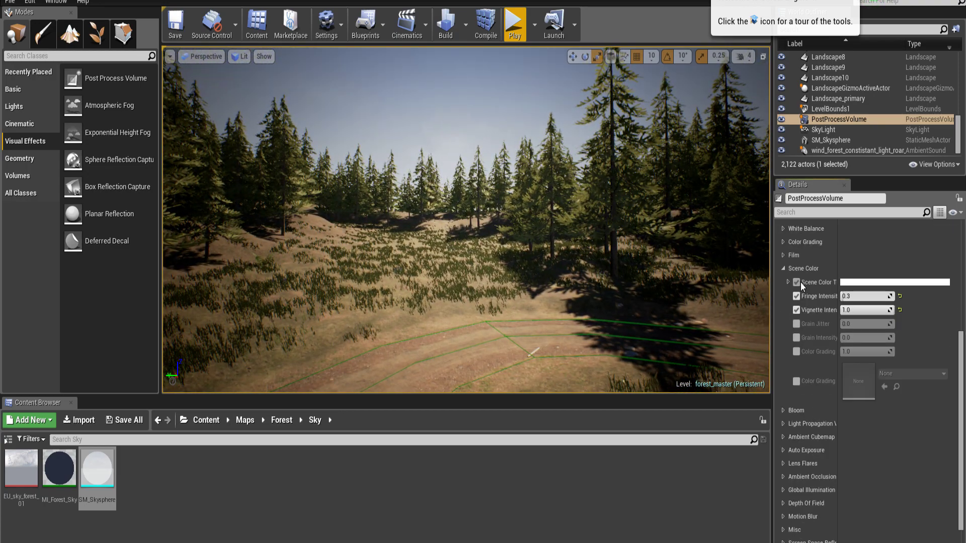
left_click(857, 279)
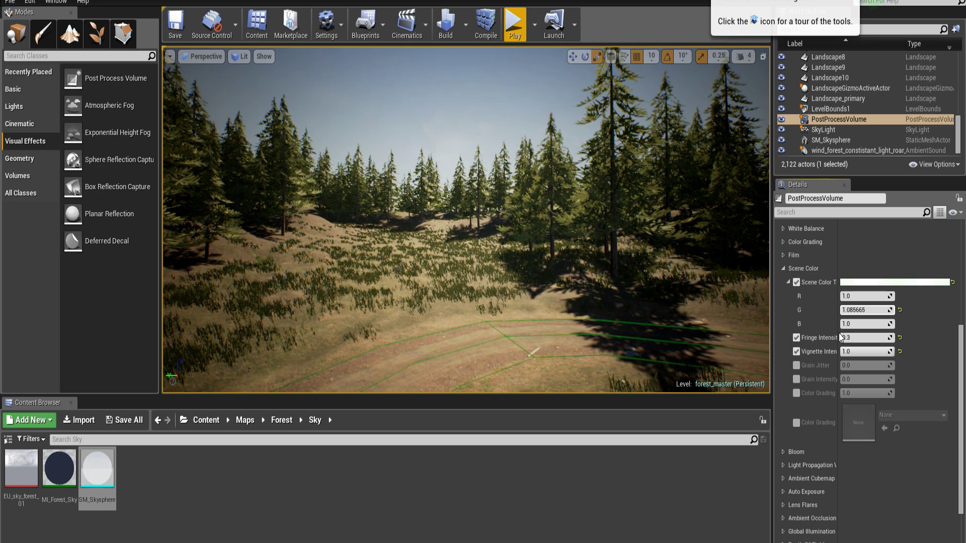
left_click(784, 269)
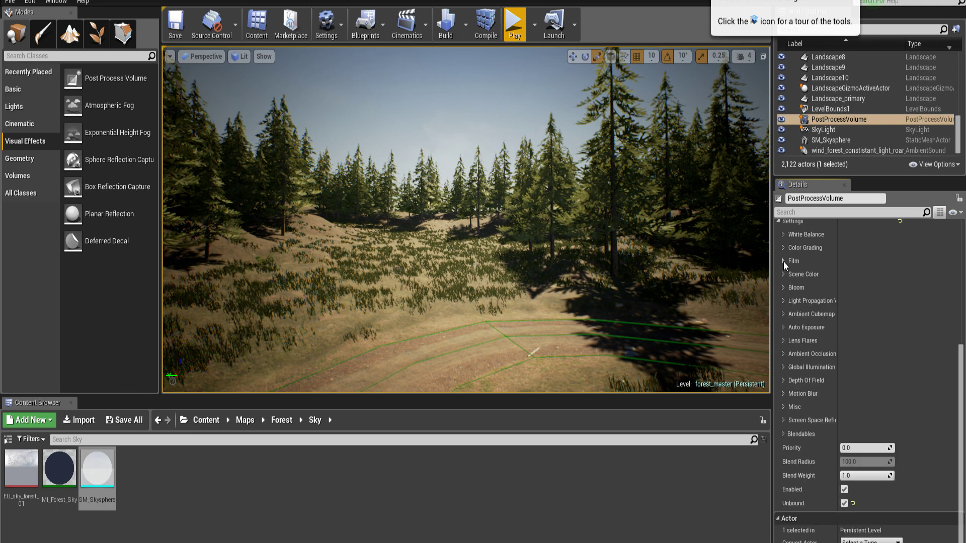
Override the volume's Film settings with a saturation of 1.311927 and a contrast of 0.073394.
left_click(783, 261)
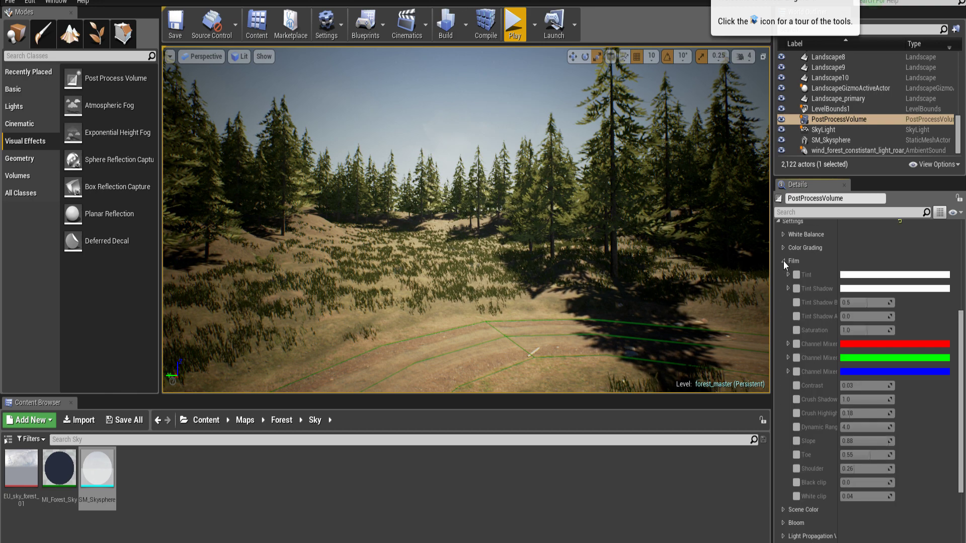
left_click(797, 331)
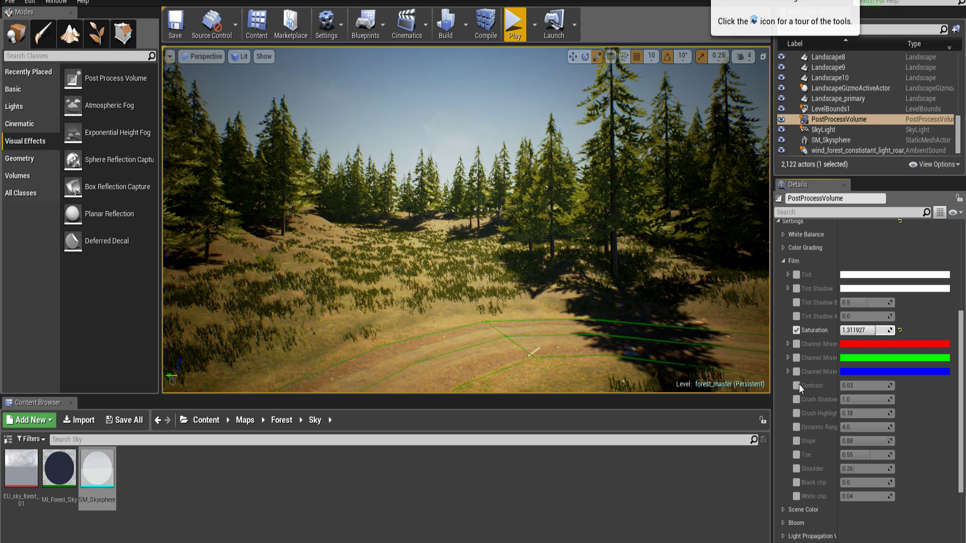
left_click_drag(843, 385, 845, 386)
right_click_drag(554, 226, 272, 231)
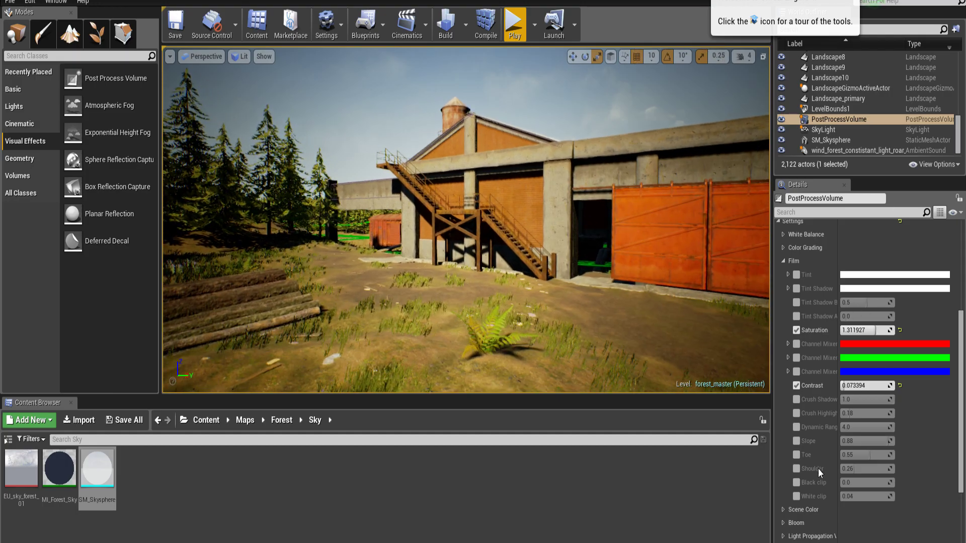
Override the volume's Ambient Occlusion intensity with 1.0 and bias with 10.0, and enable the Power override.
scroll(819, 463, "down", 5)
right_click_drag(704, 302, 528, 279)
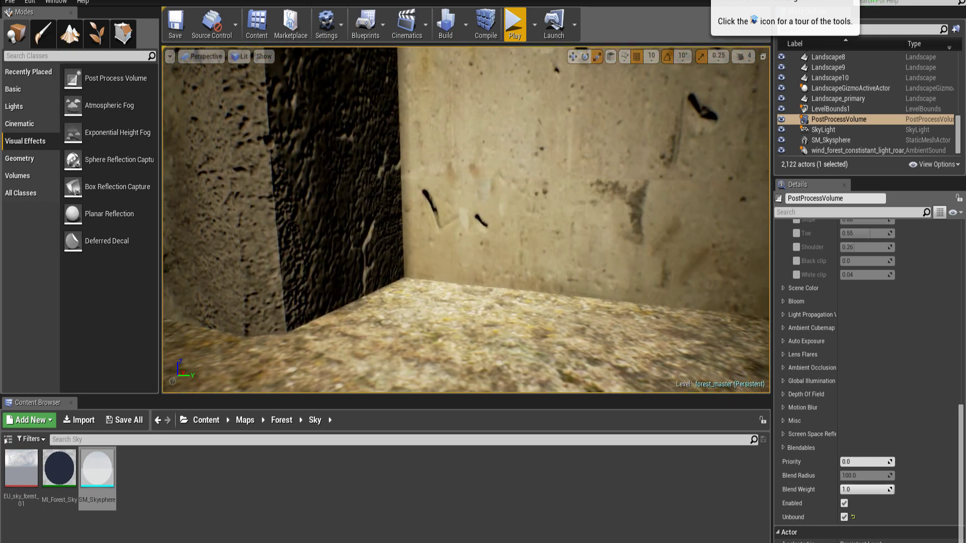
left_click(783, 368)
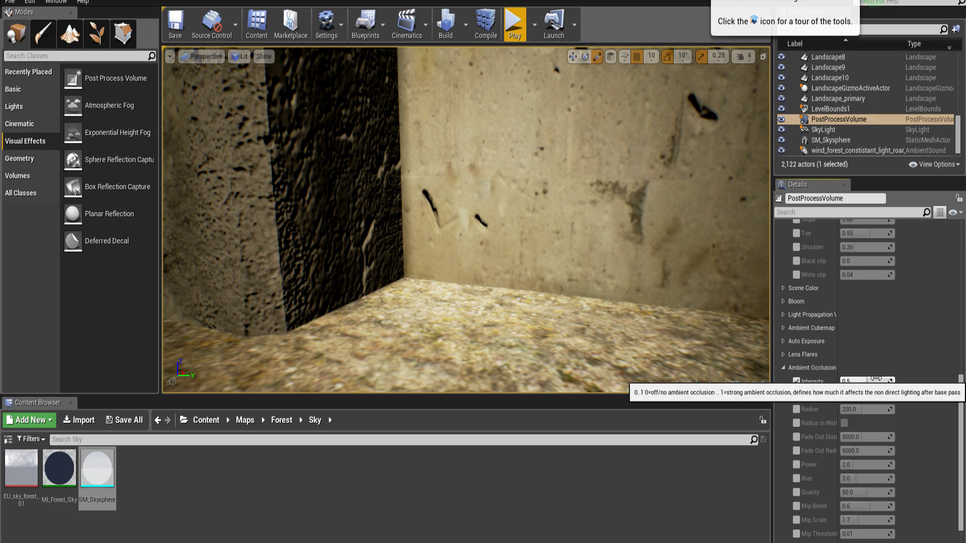
scroll(830, 454, "down", 3)
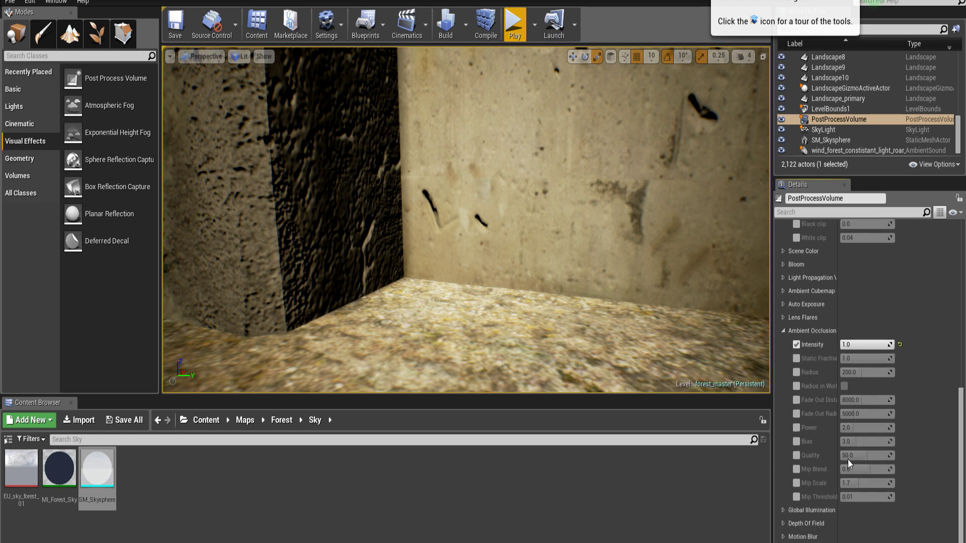
left_click(796, 391)
left_click(796, 405)
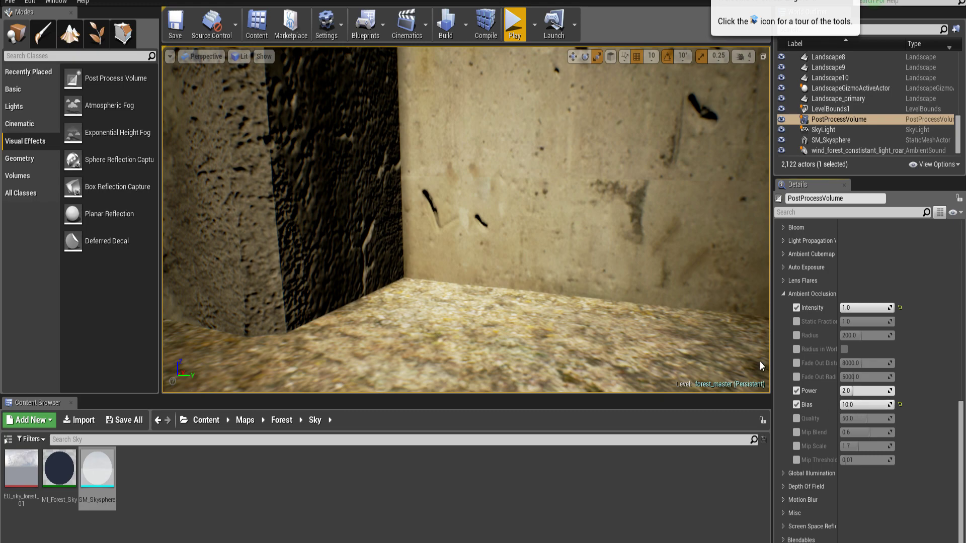
Check the engine scalability quality levels and examine the ambient occlusion at the concrete wall corner.
right_click_drag(493, 168, 478, 156)
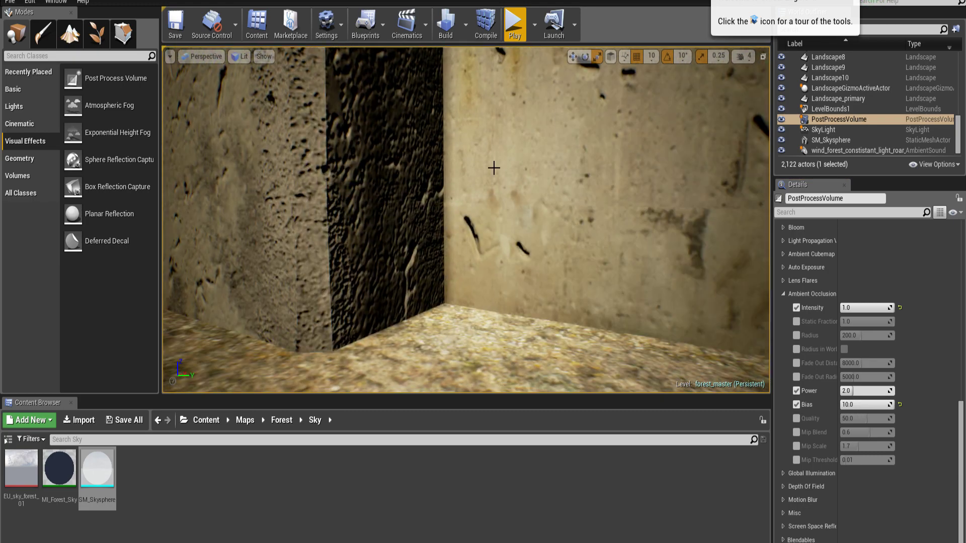
left_click(344, 30)
mouse_move(395, 190)
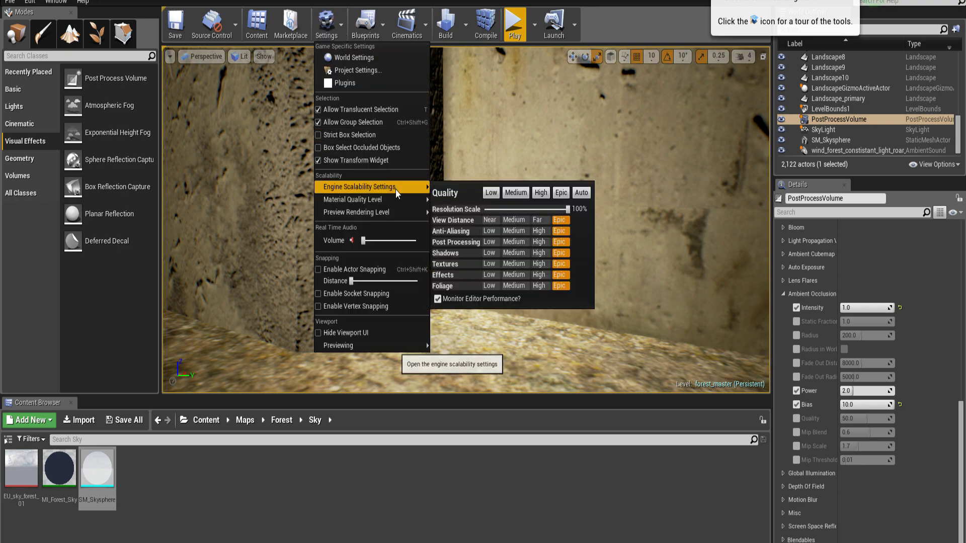
right_click_drag(598, 165, 606, 222)
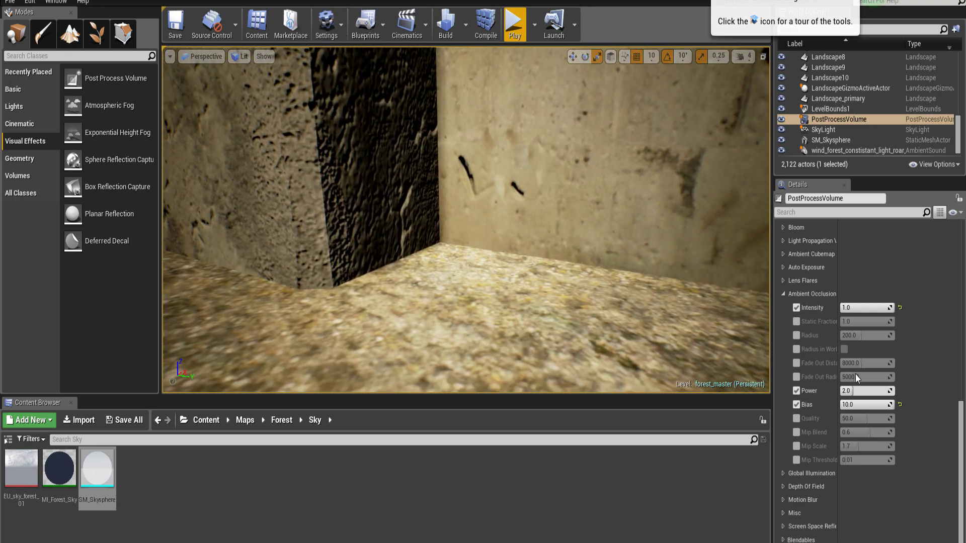
Override the Ambient Occlusion quality with 100.0 and enable Radius in World Space.
left_click(797, 418)
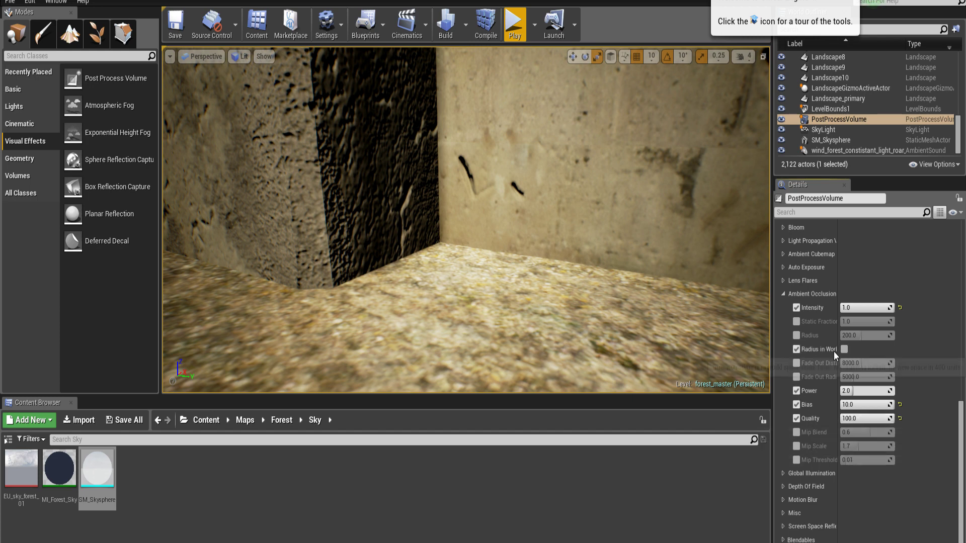
left_click(844, 349)
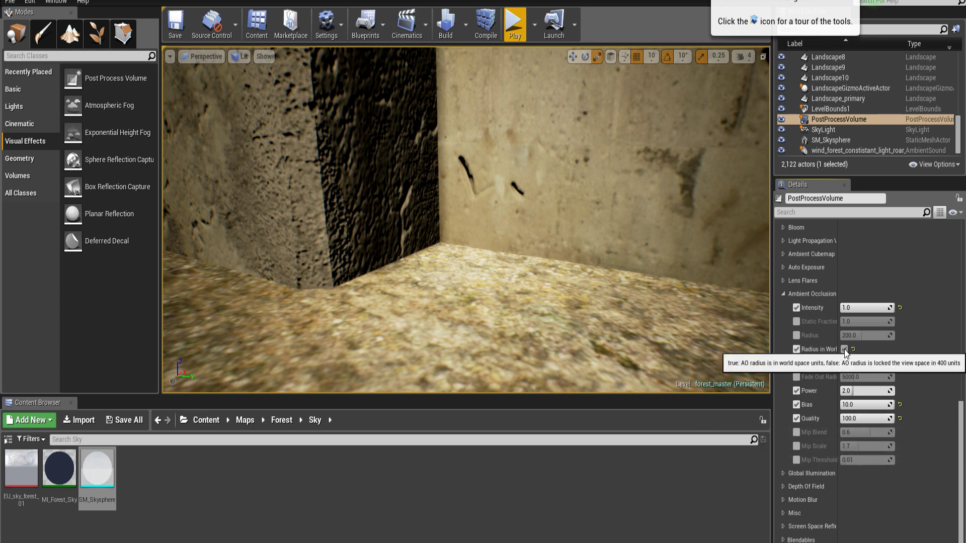
left_click(845, 350)
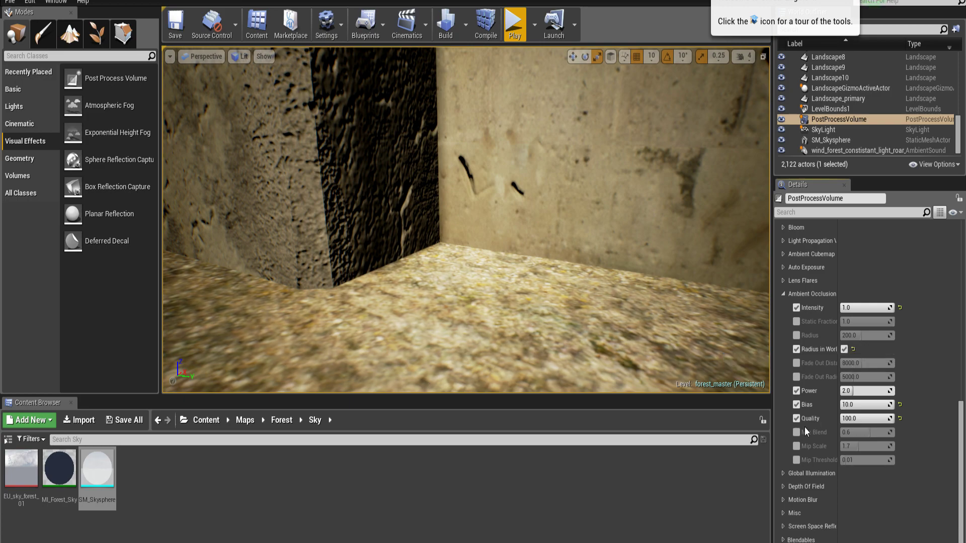
Compare the shading on the rusty beam and concrete corner with the Ambient Occlusion intensity override off and on.
right_click_drag(594, 272, 499, 322)
right_click_drag(692, 372, 741, 278)
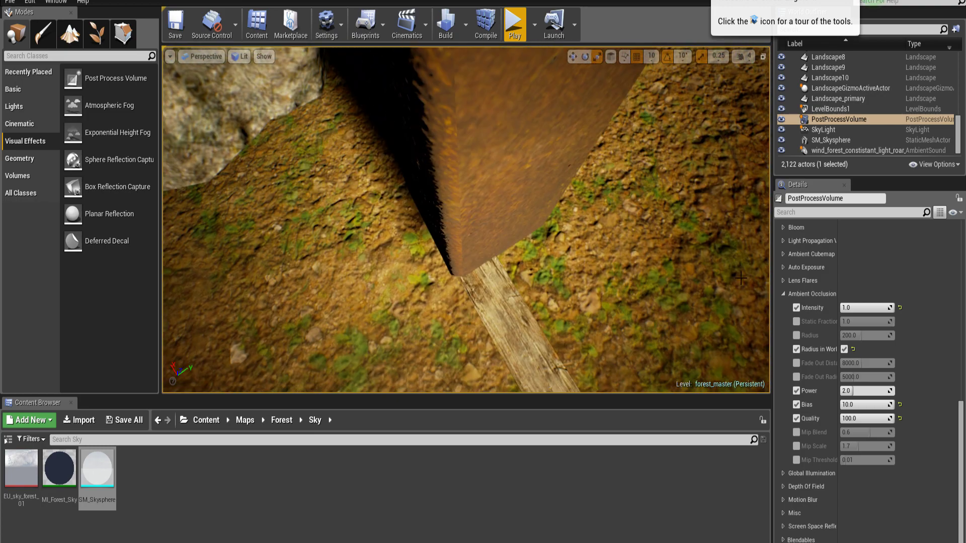
left_click(797, 307)
left_click(797, 307)
right_click_drag(705, 296, 769, 332)
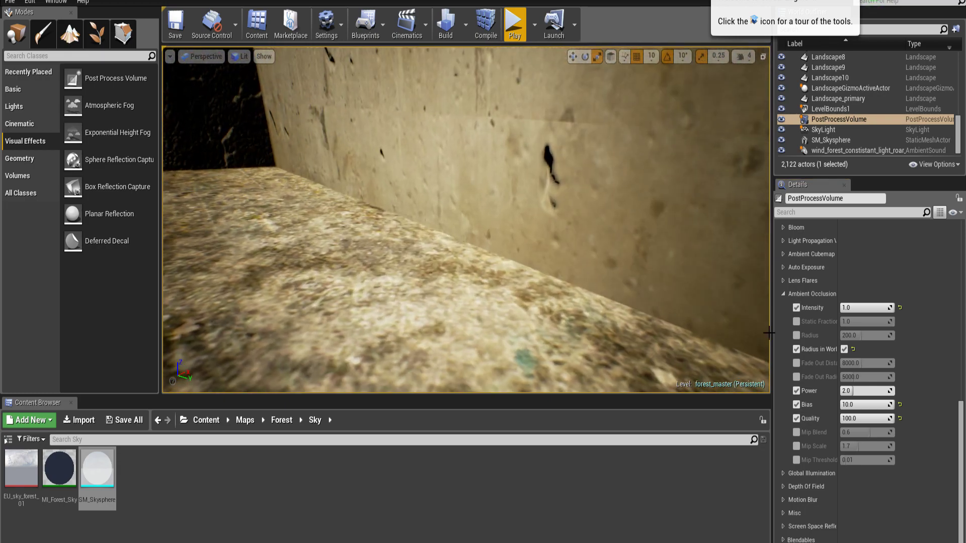
left_click(797, 307)
left_click(796, 308)
left_click(796, 308)
left_click(796, 308)
left_click(796, 308)
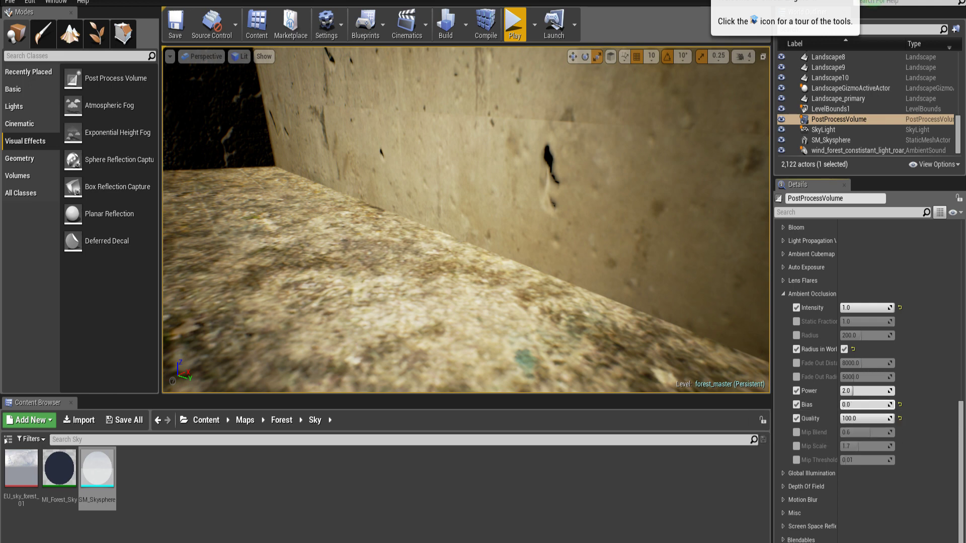
Set the Ambient Occlusion power to 8.0 and bias to 2.201834, checking the result around the concrete ground slabs.
left_click_drag(847, 391, 867, 391)
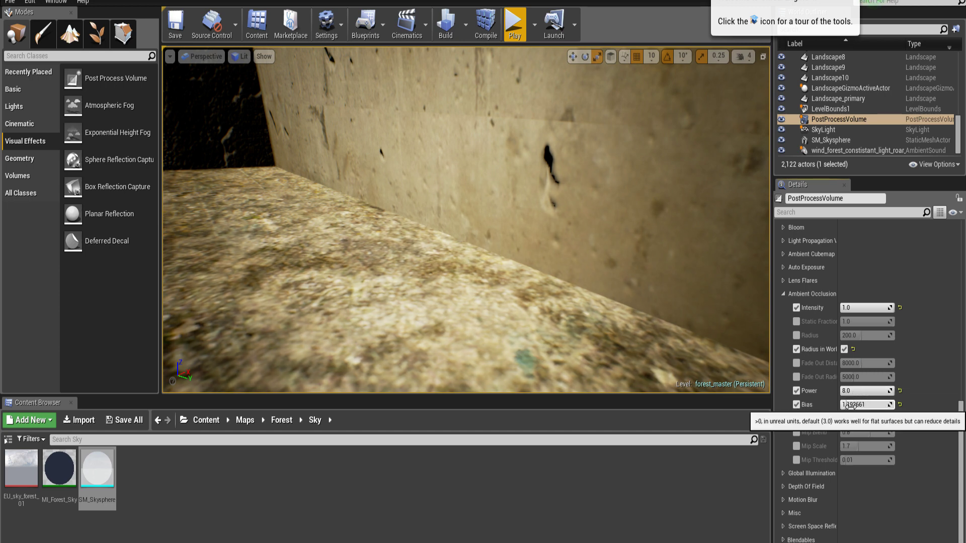
left_click_drag(856, 404, 870, 404)
right_click_drag(466, 220, 486, 230)
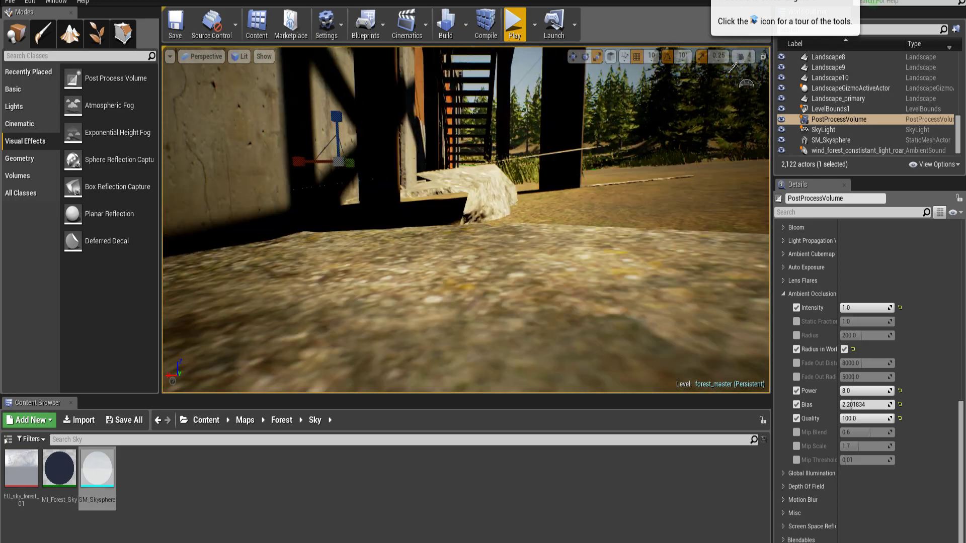
right_click_drag(553, 249, 360, 250)
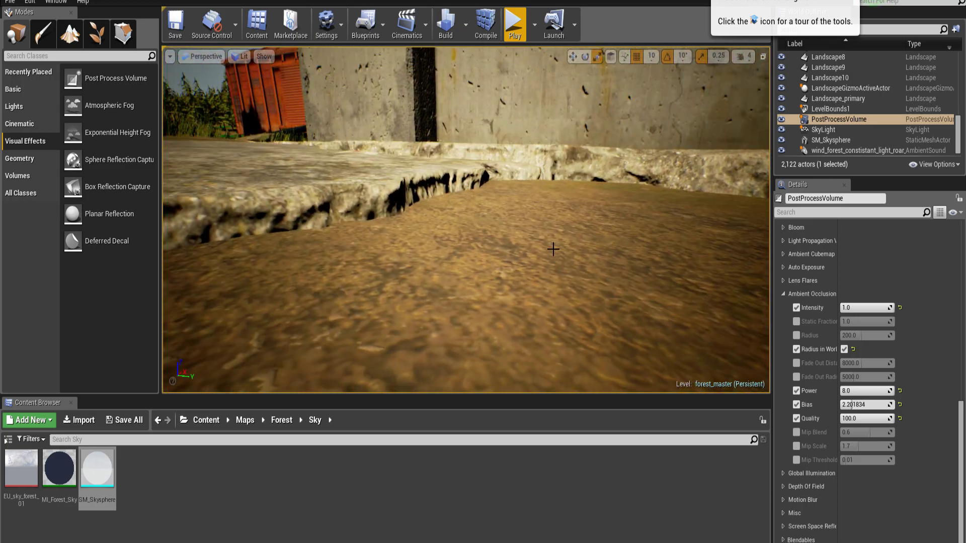
Select the damaged concrete slab on the ground and check its Static and Movable mobility options.
left_click(318, 187)
key("s")
mouse_move(567, 231)
right_mouse_down()
mouse_move(490, 211)
mouse_move(491, 302)
mouse_move(553, 297)
mouse_move(573, 229)
right_mouse_up()
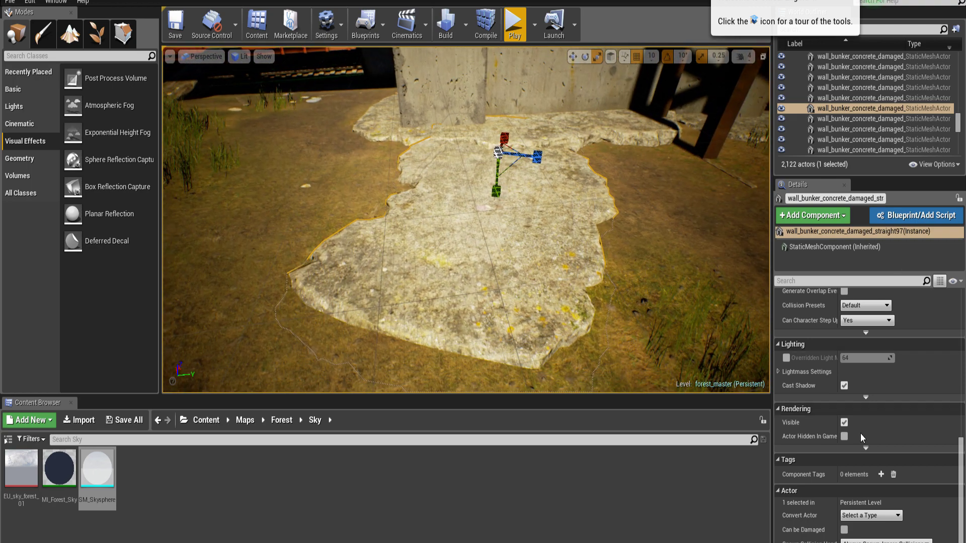
scroll(856, 439, "up", 6)
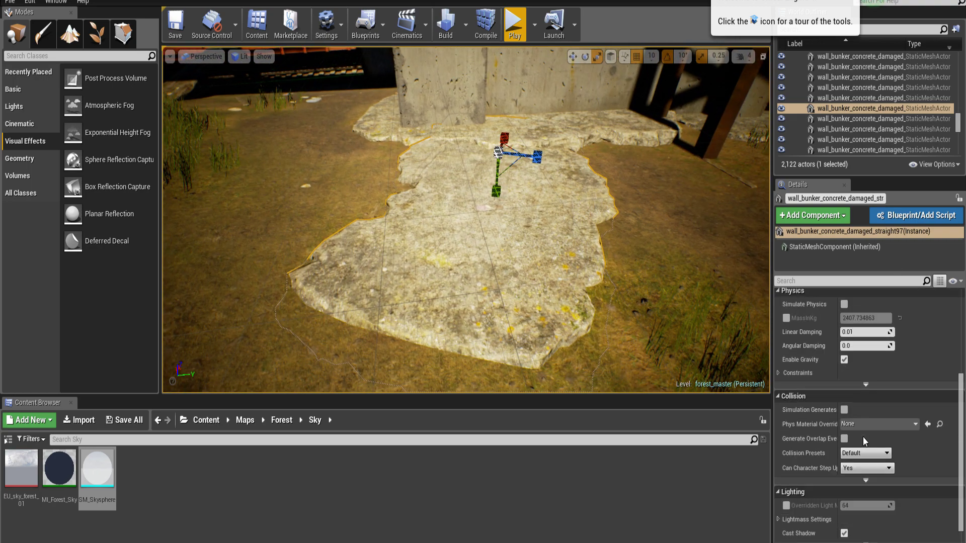
scroll(863, 437, "up", 5)
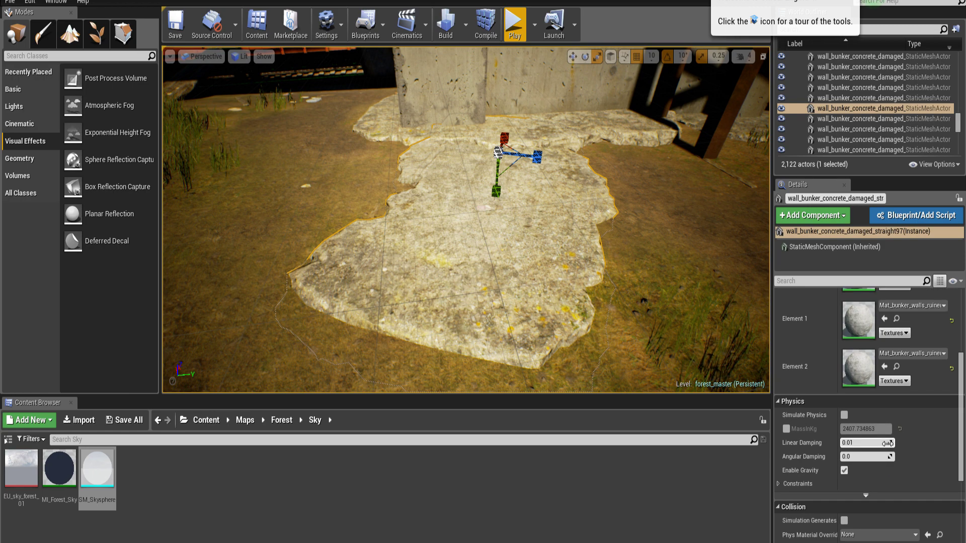
scroll(894, 449, "up", 3)
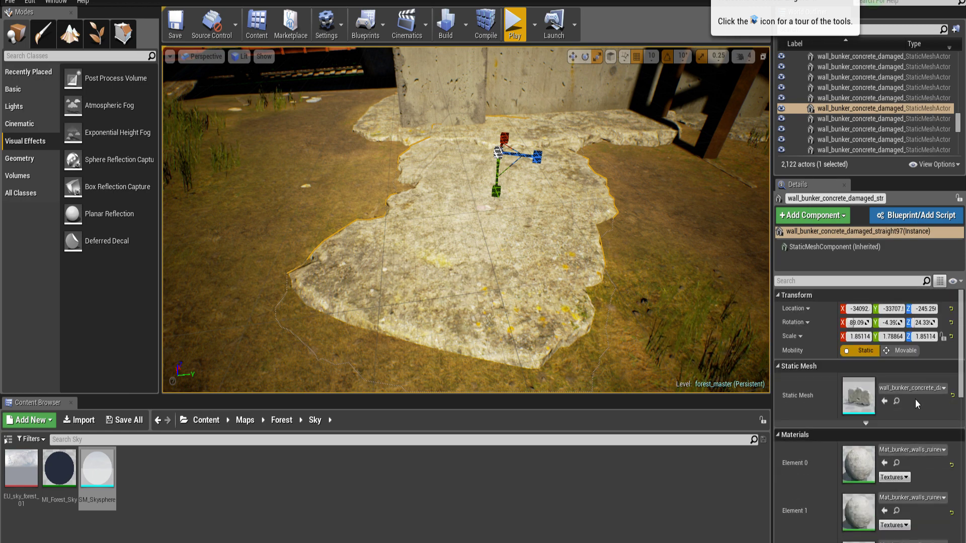
left_click(906, 351)
left_click(863, 351)
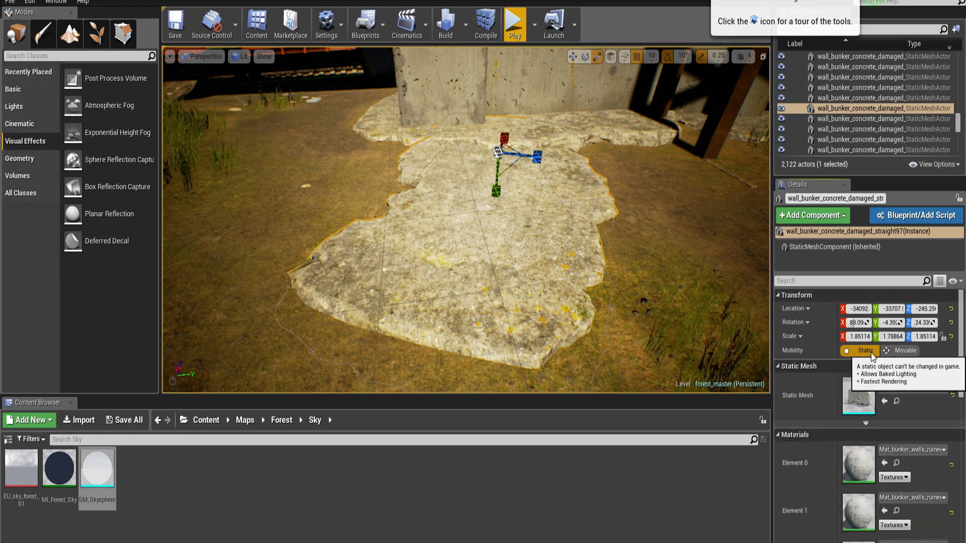
Fly to the shaded side of the brick building to examine its dark walls and clear the slab selection.
right_click_drag(654, 276, 473, 256)
mouse_move(362, 247)
right_mouse_down()
mouse_move(368, 219)
mouse_move(348, 226)
mouse_move(503, 232)
mouse_move(362, 229)
right_mouse_up()
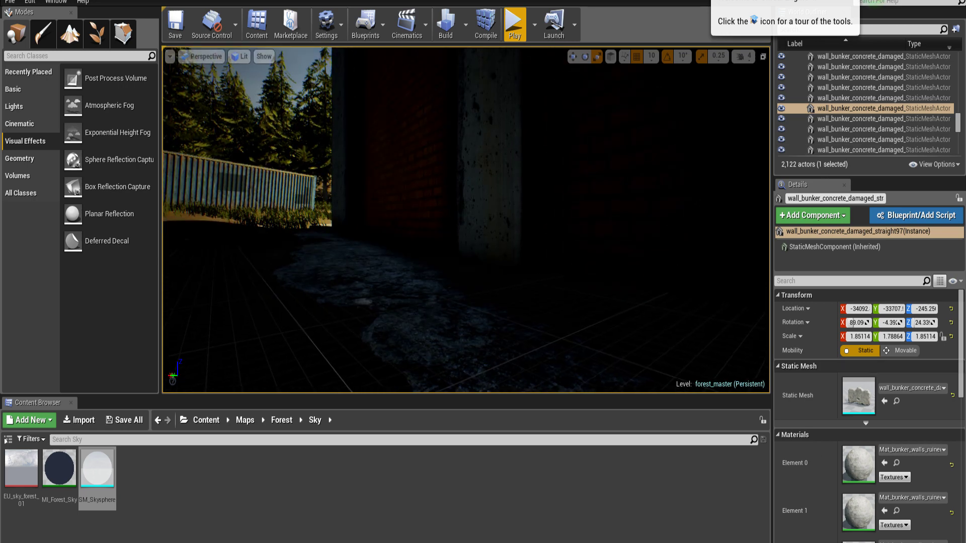
right_click_drag(466, 220, 537, 220)
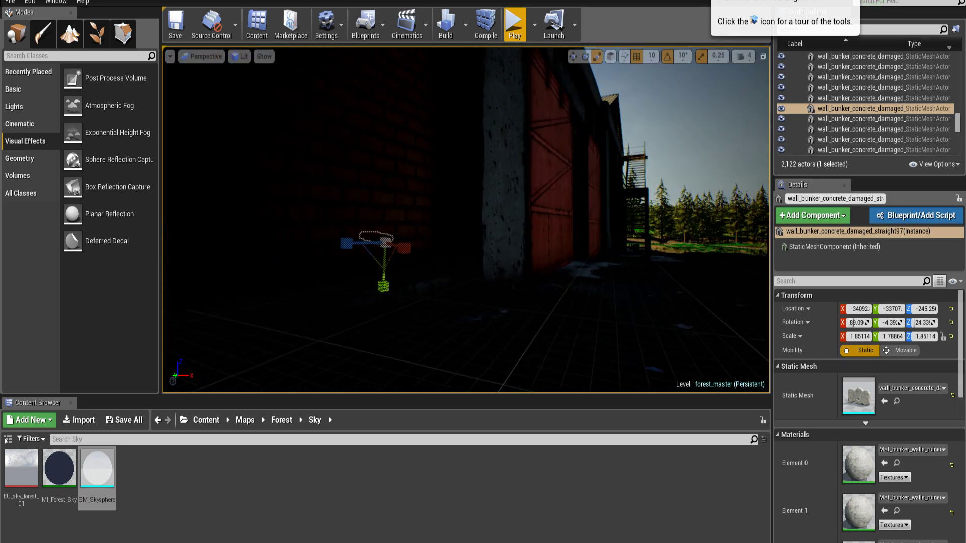
left_click(394, 232)
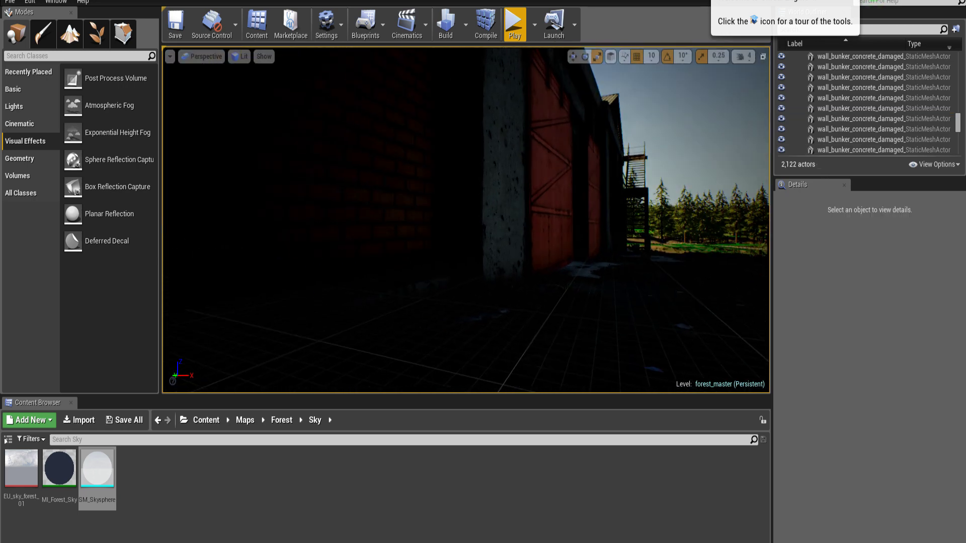
Find the post process volume by filtering the level's actors for "post" and set its Ambient Occlusion bias to 3.027524.
left_click(889, 32)
type("post")
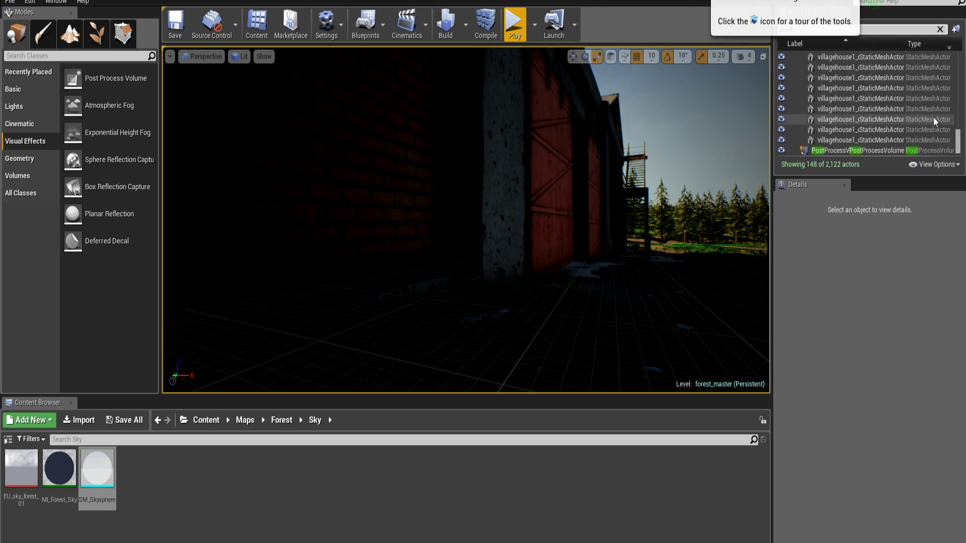
left_click(877, 149)
scroll(838, 524, "down", 2)
scroll(837, 524, "down", 12)
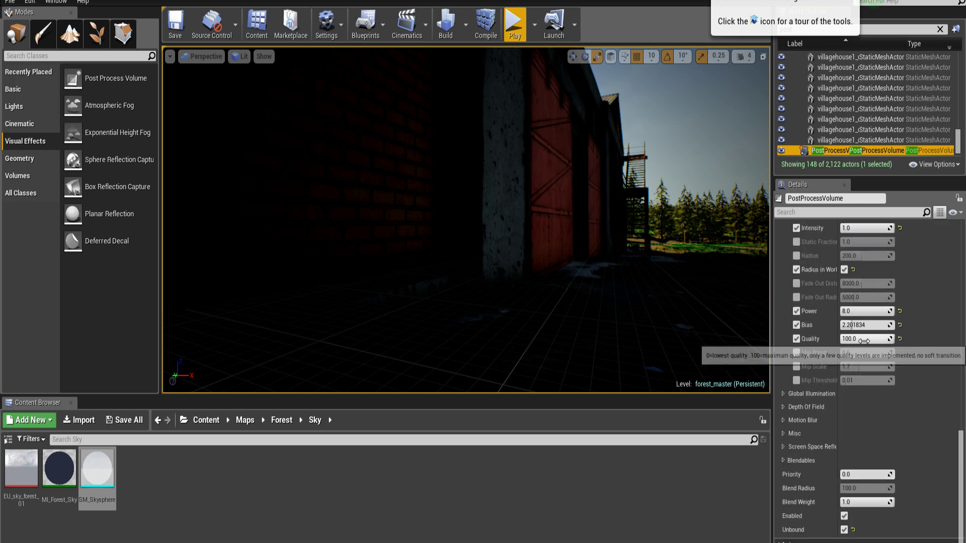
mouse_move(849, 325)
left_mouse_down()
mouse_move(830, 325)
mouse_move(863, 326)
left_mouse_up()
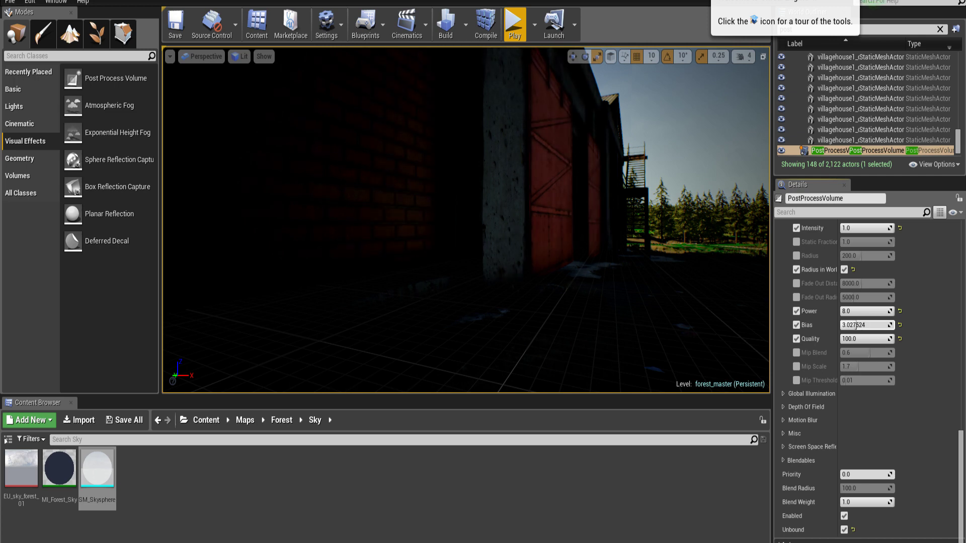
Inspect the shaded concrete pillar up close and readjust the Ambient Occlusion bias.
right_click_drag(695, 286, 627, 302)
key("w")
key("s")
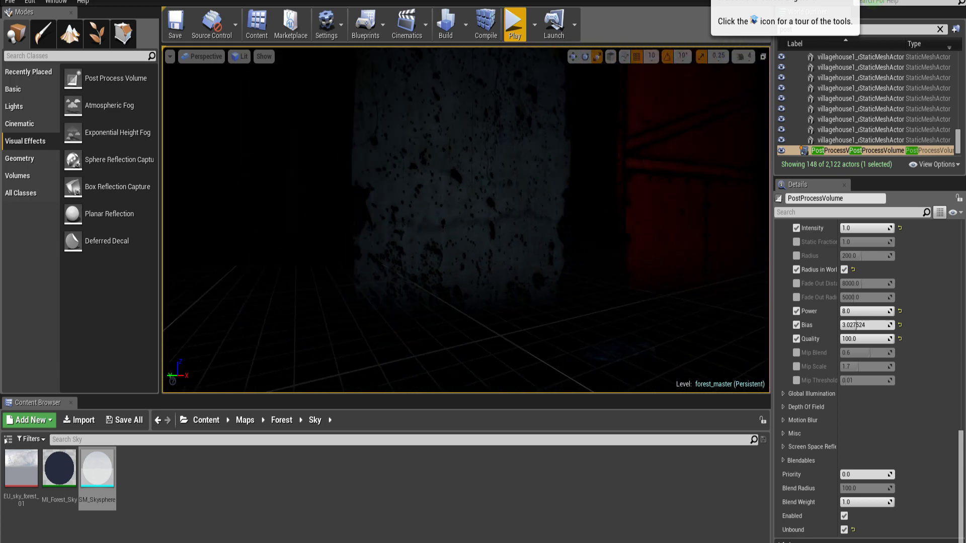
left_click_drag(705, 248, 711, 238)
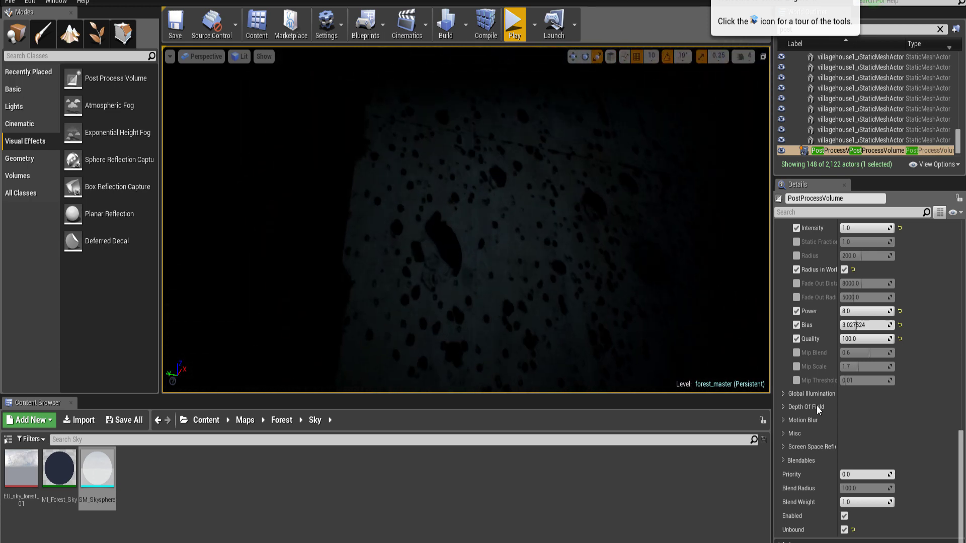
mouse_move(863, 325)
left_mouse_down()
mouse_move(951, 325)
mouse_move(858, 325)
mouse_move(873, 325)
mouse_move(846, 311)
mouse_move(855, 311)
left_mouse_up()
Fly out to the pine forest beside the dirt road and select the level's foliage.
right_click_drag(584, 285, 453, 327)
right_click_drag(551, 302, 448, 277)
right_click_drag(514, 174, 700, 271)
left_click(540, 226)
right_click_drag(556, 262, 530, 234)
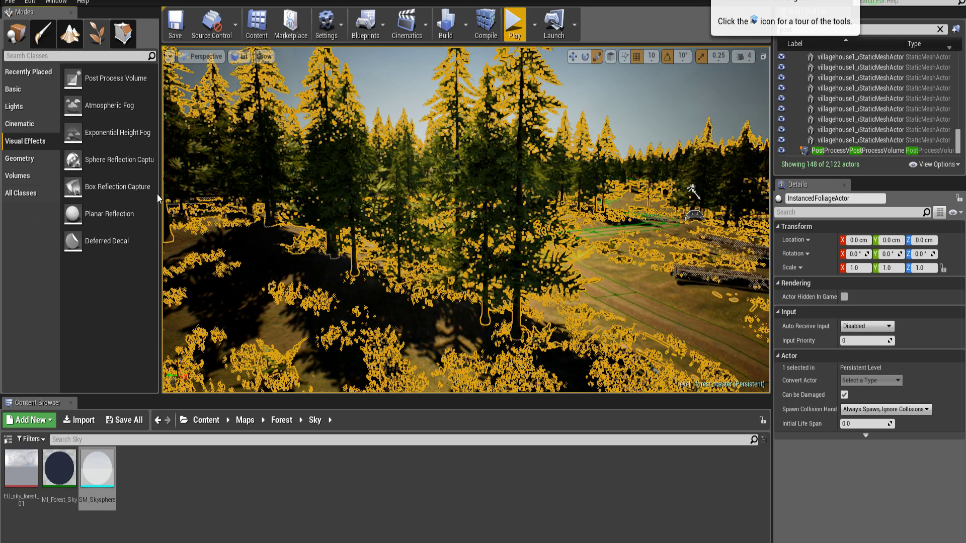
Switch to foliage editing and select the tall pine instance beside the dirt road.
key("shift+4")
scroll(101, 221, "down", 5)
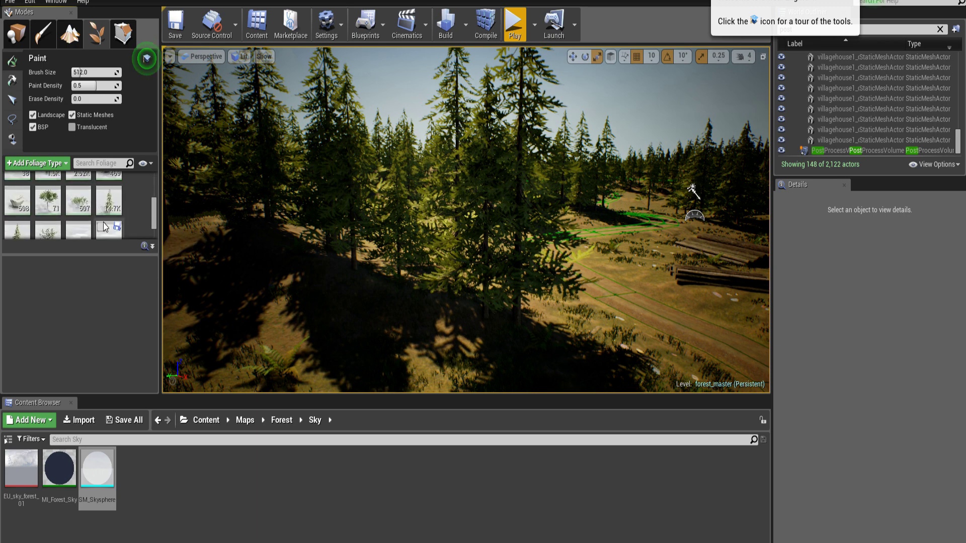
scroll(92, 219, "down", 1)
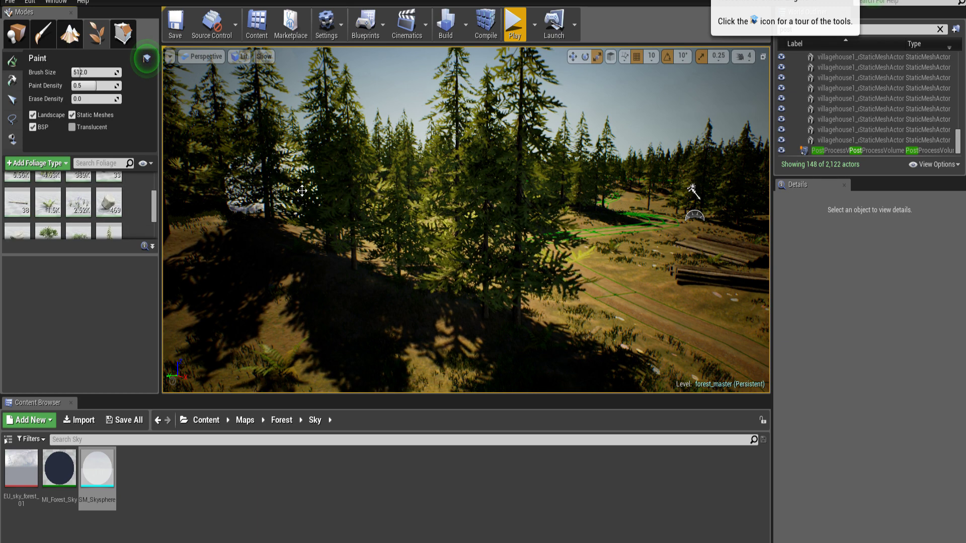
left_click(13, 99)
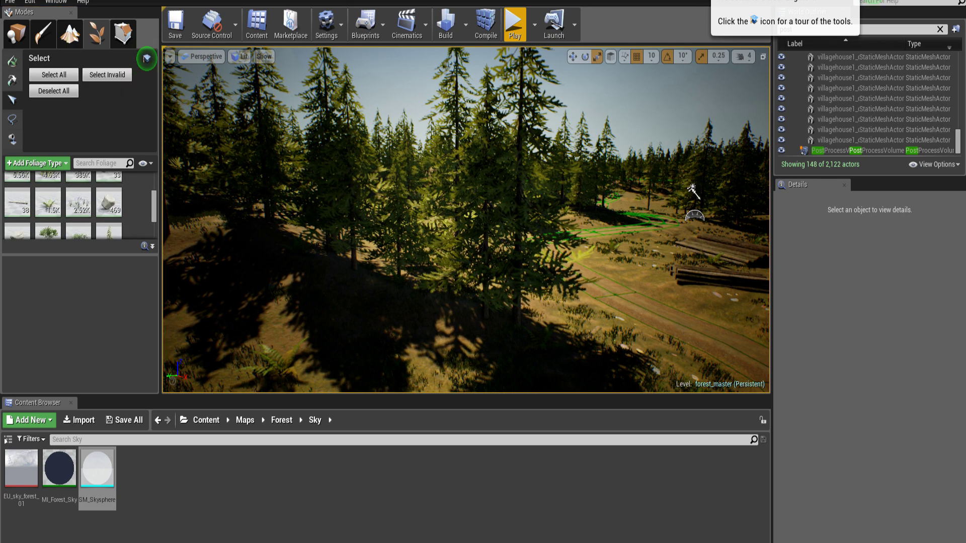
left_click(518, 226)
Find the SM_Siberianpine_short01 foliage type and set its maximum Scale X to 1.5.
scroll(85, 206, "up", 6)
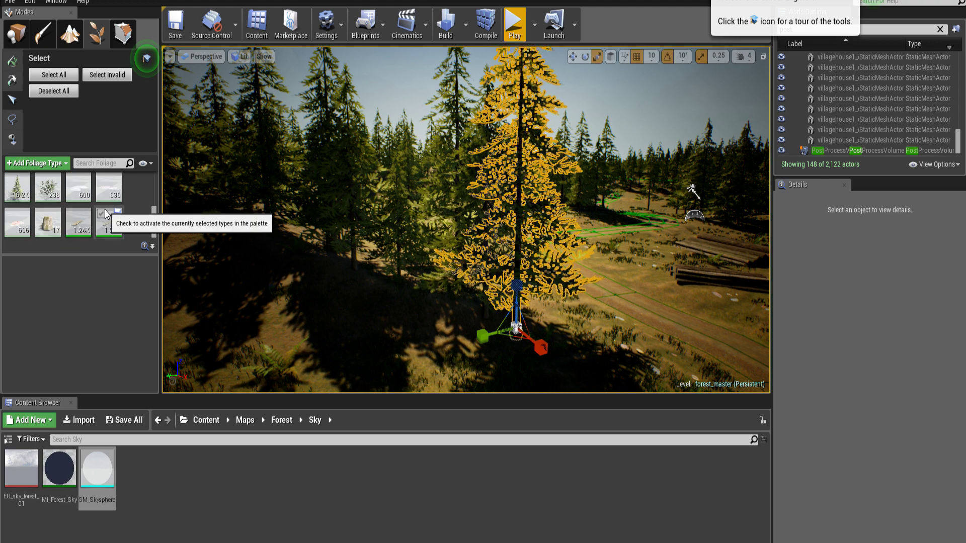
scroll(105, 214, "down", 2)
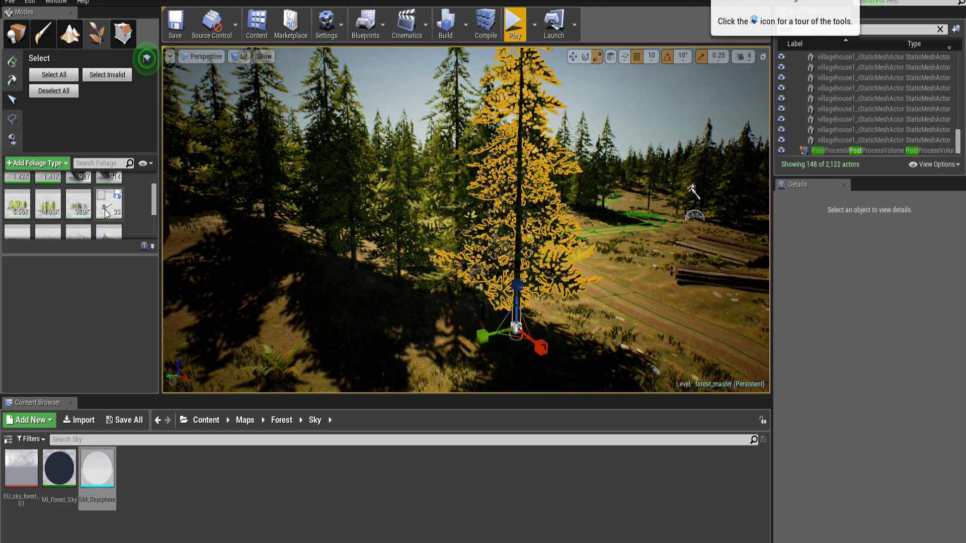
scroll(106, 214, "down", 3)
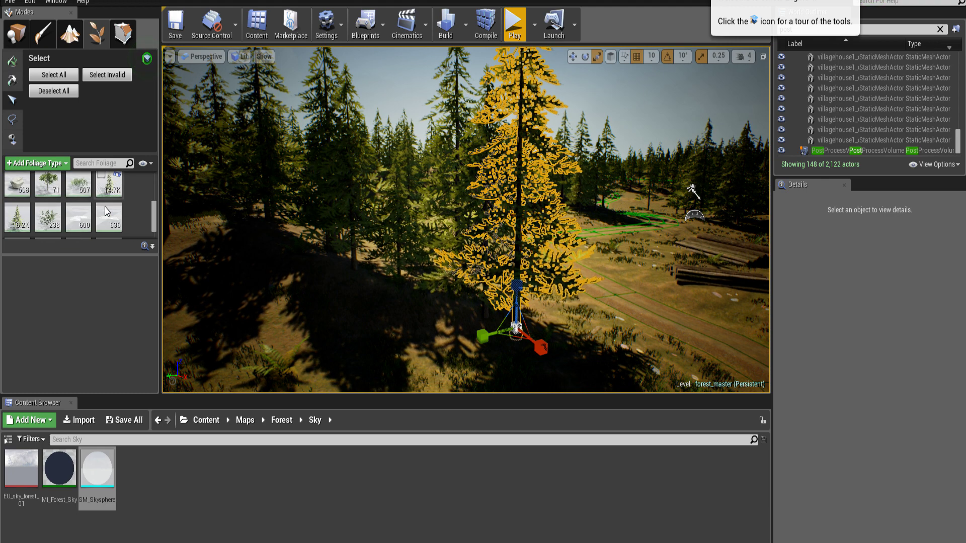
left_click(17, 230)
scroll(134, 315, "down", 3)
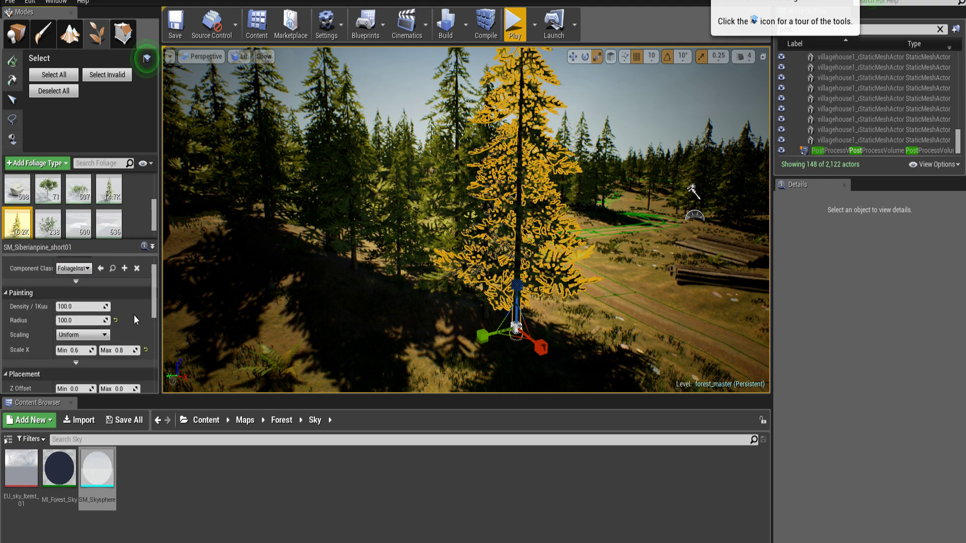
scroll(134, 315, "down", 2)
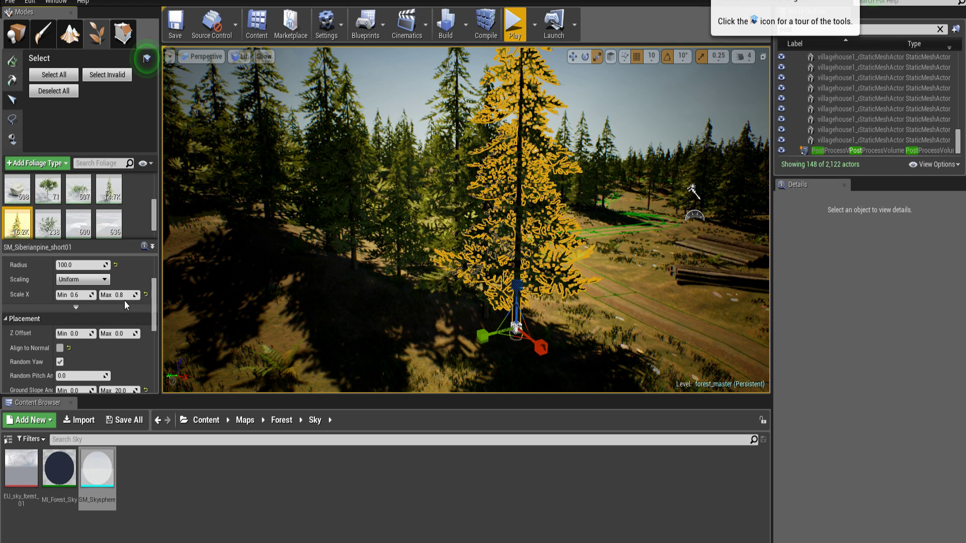
left_click(121, 295)
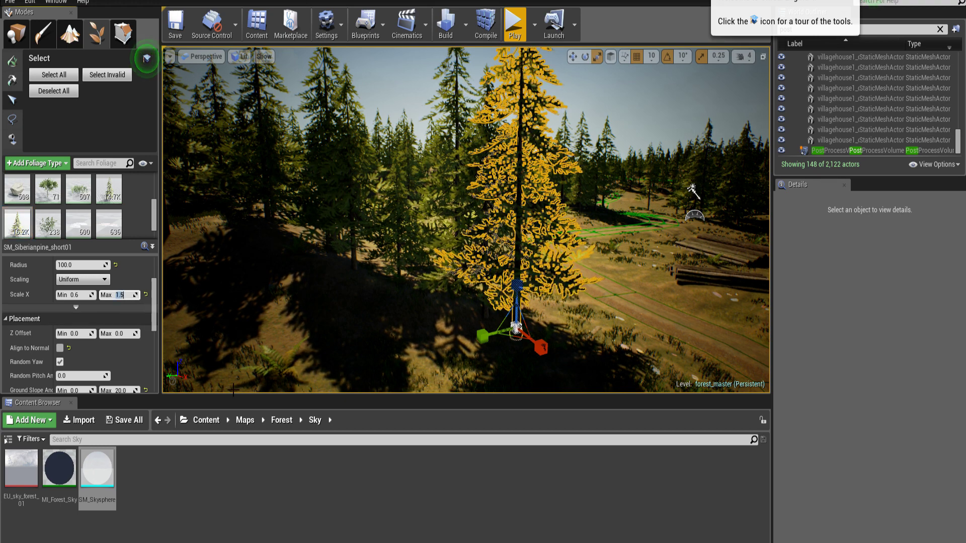
Try radius values of 1 and 0.5 for the short Siberian pine foliage type.
right_click_drag(465, 219, 443, 219)
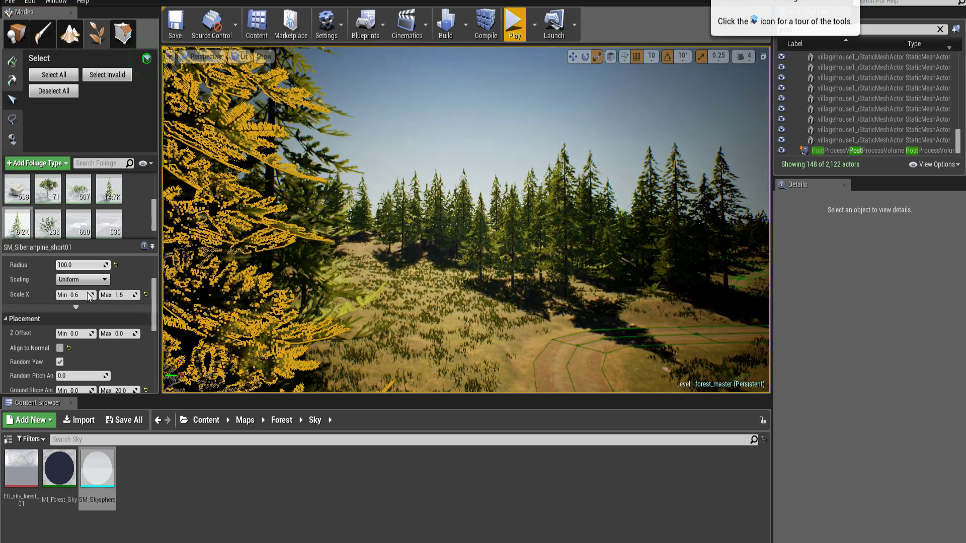
left_click(81, 265)
type("1")
key("Return")
type("0.5")
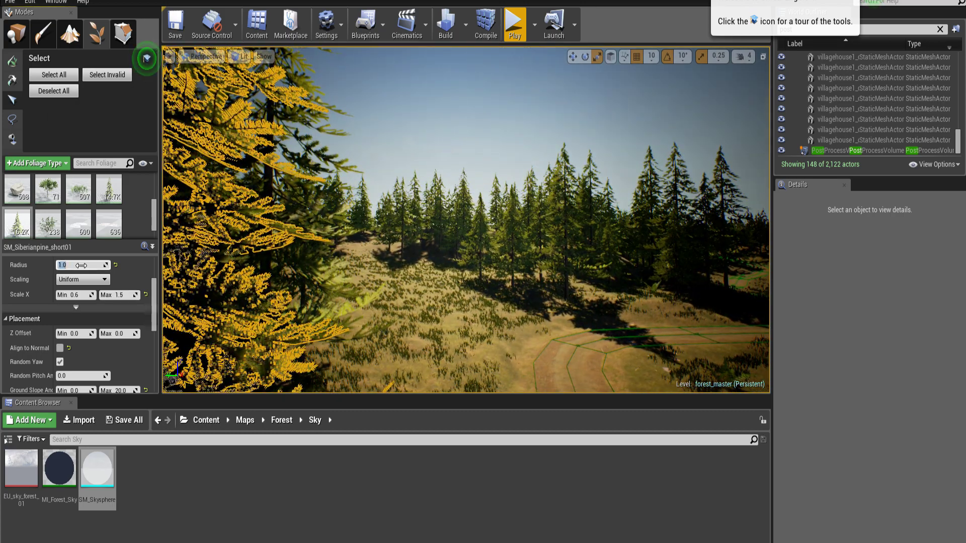
key("Return")
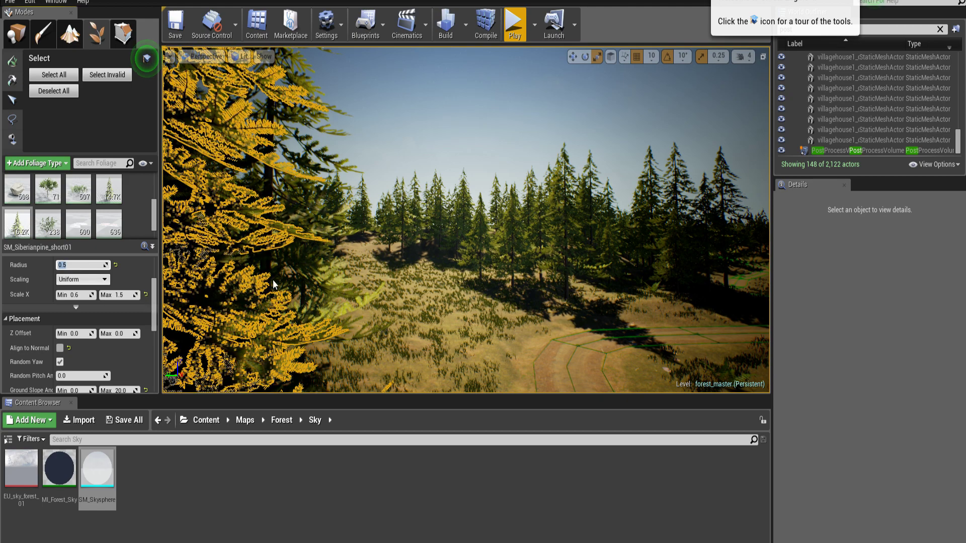
Fly to the grassy clearing between the pines and switch to the foliage Paint tool.
mouse_move(468, 264)
right_mouse_down()
mouse_move(478, 312)
mouse_move(467, 264)
right_mouse_up()
key("w")
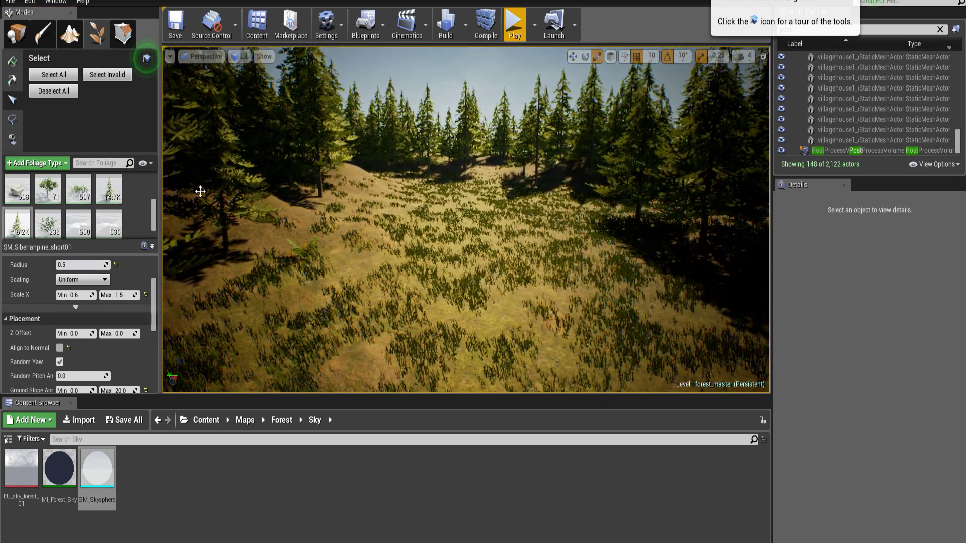
left_click(10, 64)
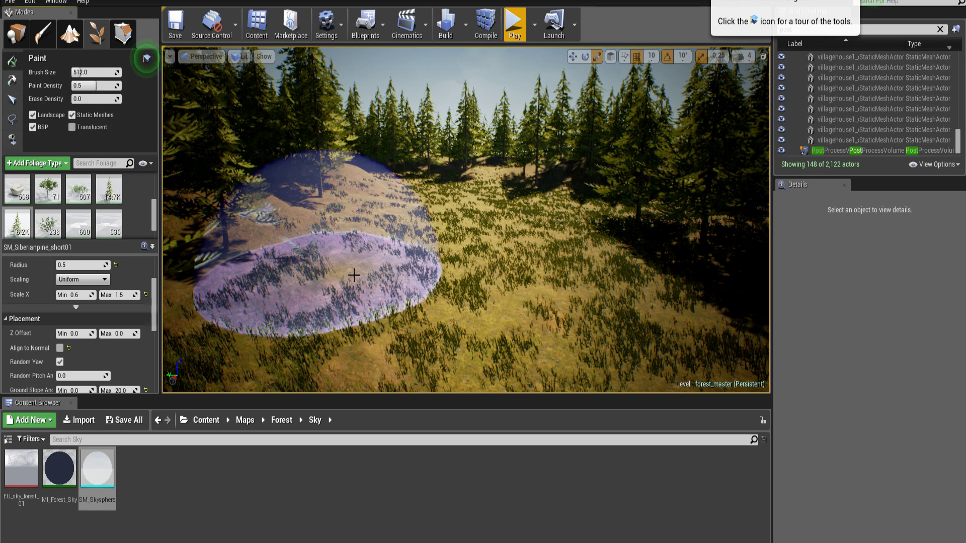
mouse_move(463, 306)
right_mouse_down()
mouse_move(440, 313)
mouse_move(445, 300)
right_mouse_up()
key("w")
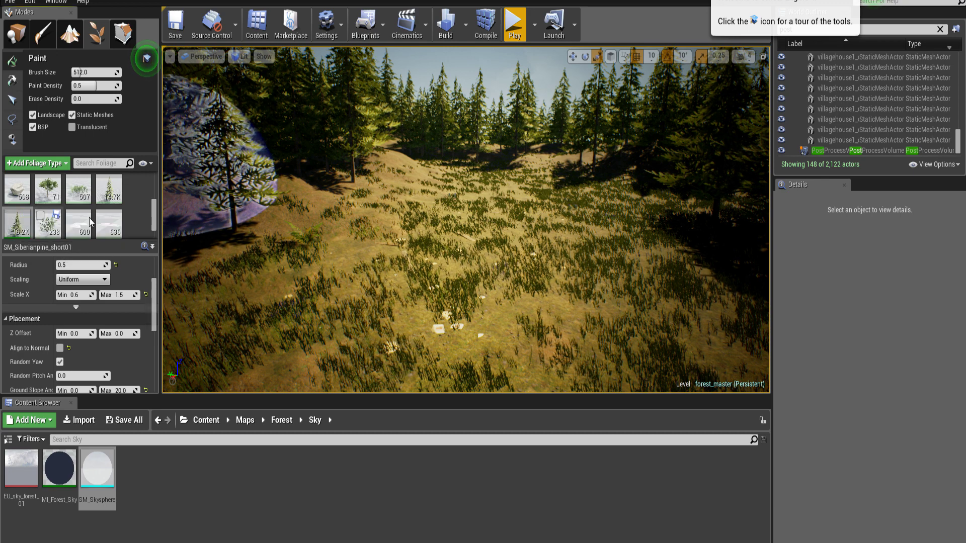
Deactivate all foliage types except SM_Siberianpine_short01 and try painting it onto the clearing.
left_click(25, 193)
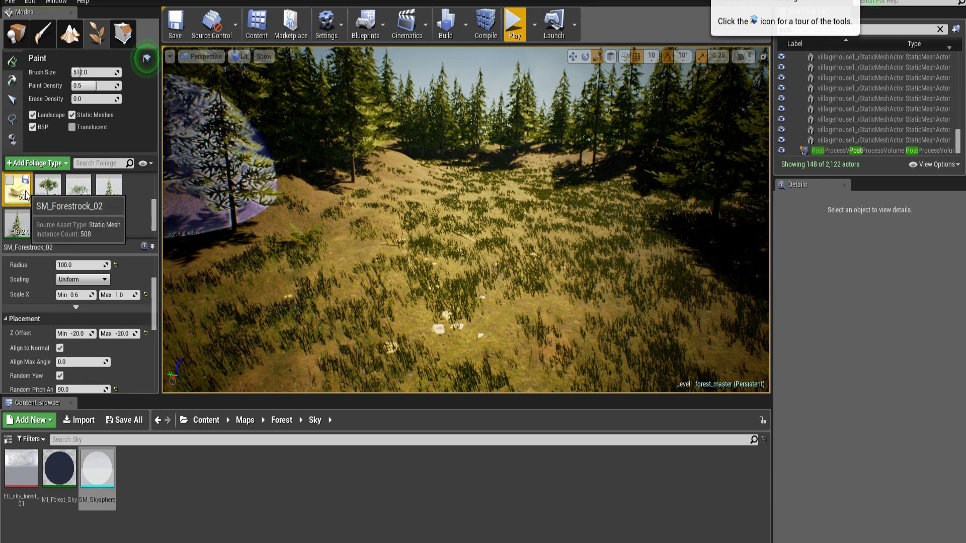
key("ctrl+a")
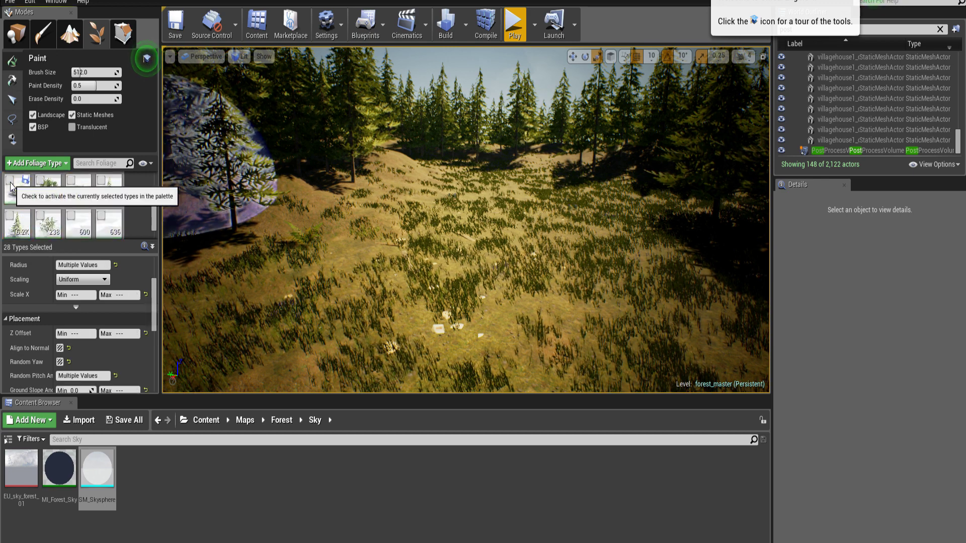
left_click(17, 223)
left_click(393, 283)
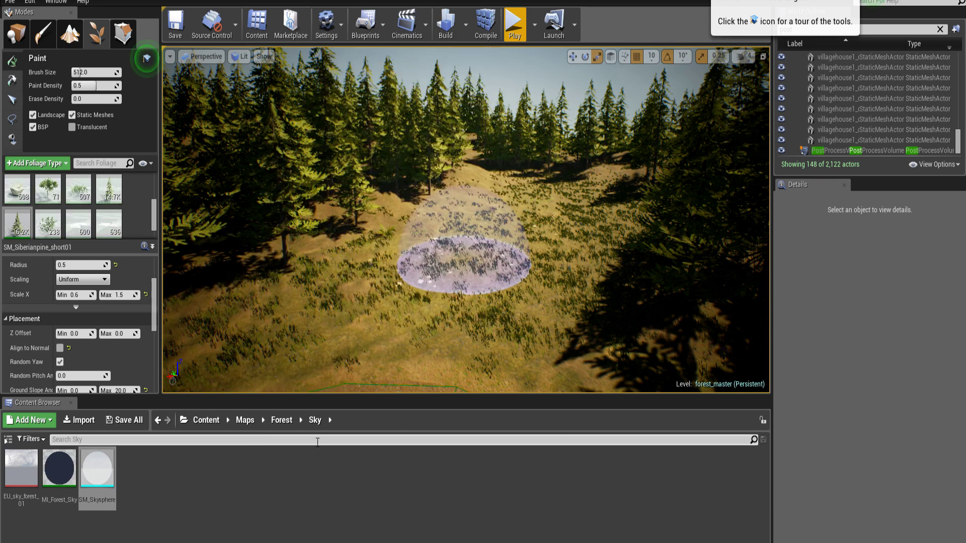
Set the short Siberian pine's radius to 0.2 and paint it onto the grassy clearing.
mouse_move(463, 261)
right_mouse_down()
mouse_move(463, 211)
mouse_move(463, 292)
right_mouse_up()
key("w")
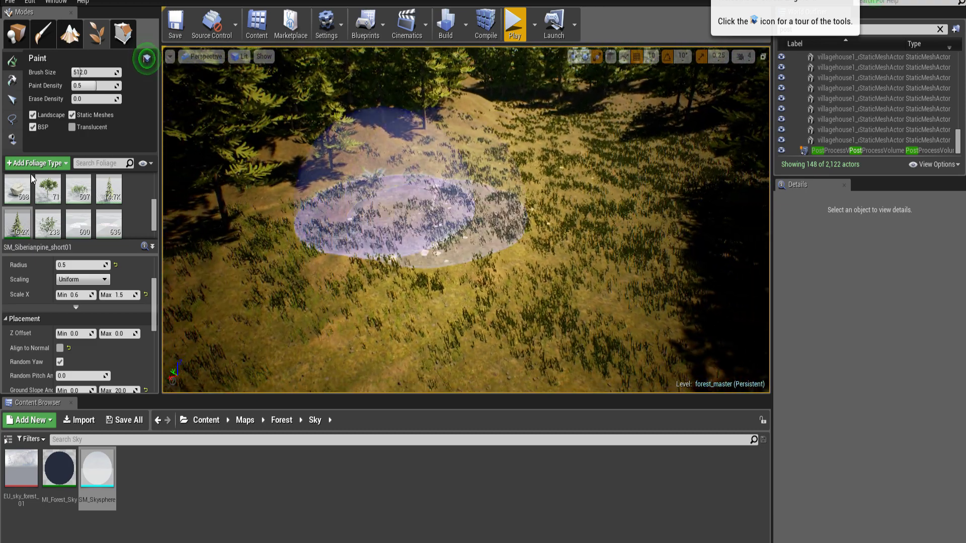
left_click(79, 265)
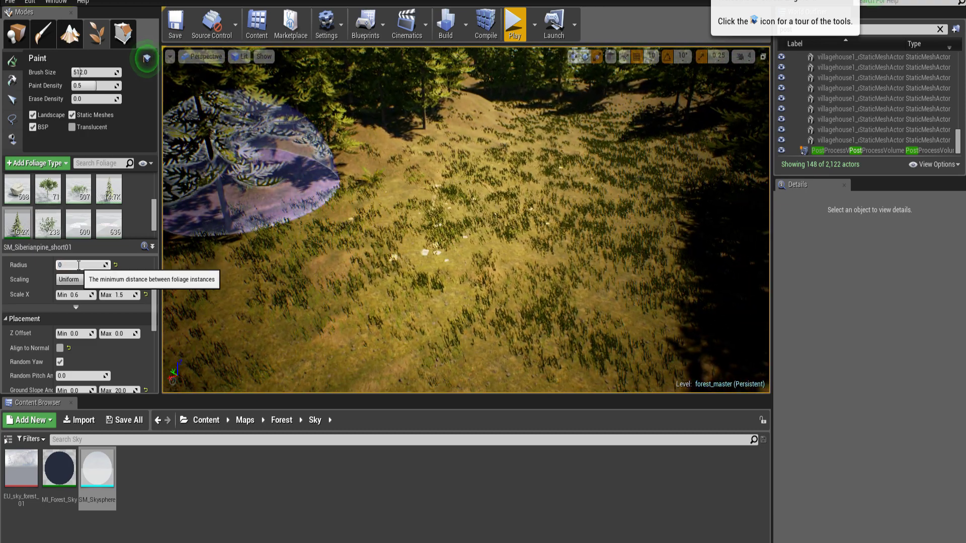
key("BackSpace")
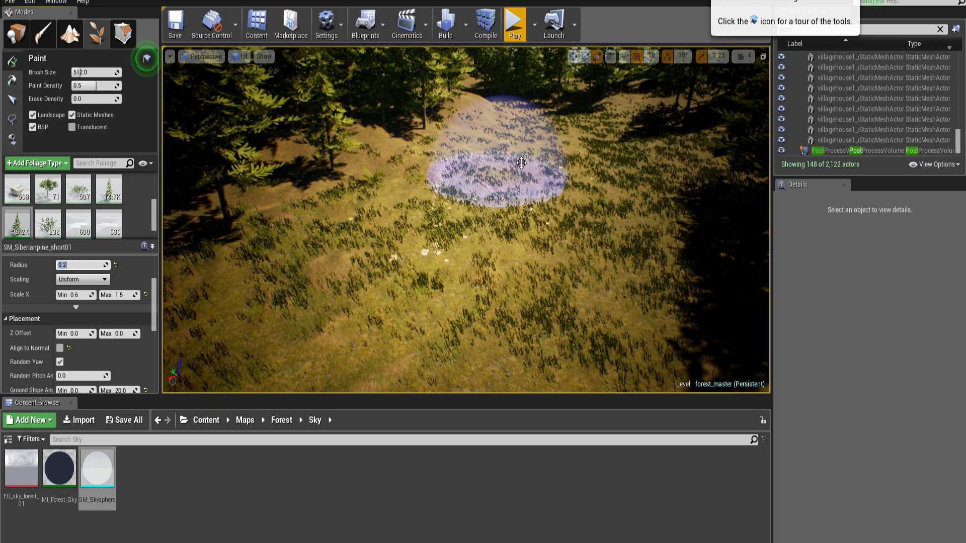
left_click(505, 175)
View the clearing from above and erase the freshly painted pines.
mouse_move(518, 183)
right_mouse_down()
mouse_move(517, 126)
mouse_move(297, 146)
mouse_move(458, 144)
mouse_move(342, 151)
right_mouse_up()
key("w")
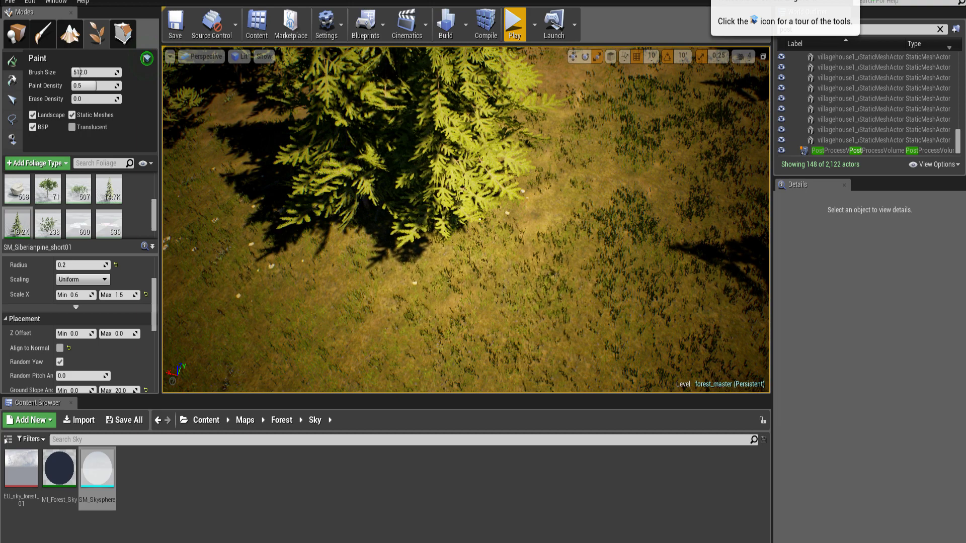
right_click_drag(496, 239, 525, 239)
left_click(518, 171, "shift")
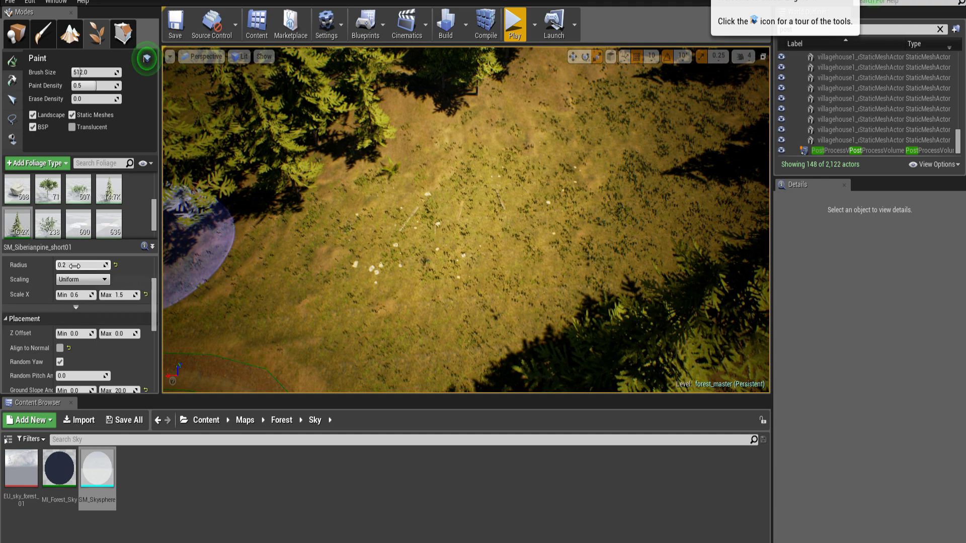
Set the short Siberian pine's painting density to 0.2 and its radius to 1.0.
scroll(95, 285, "up", 3)
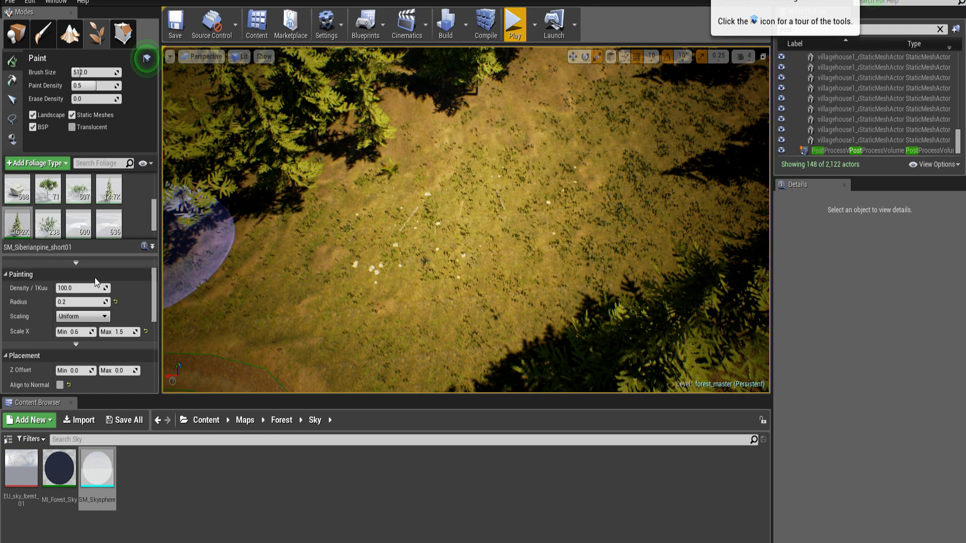
left_click(81, 320)
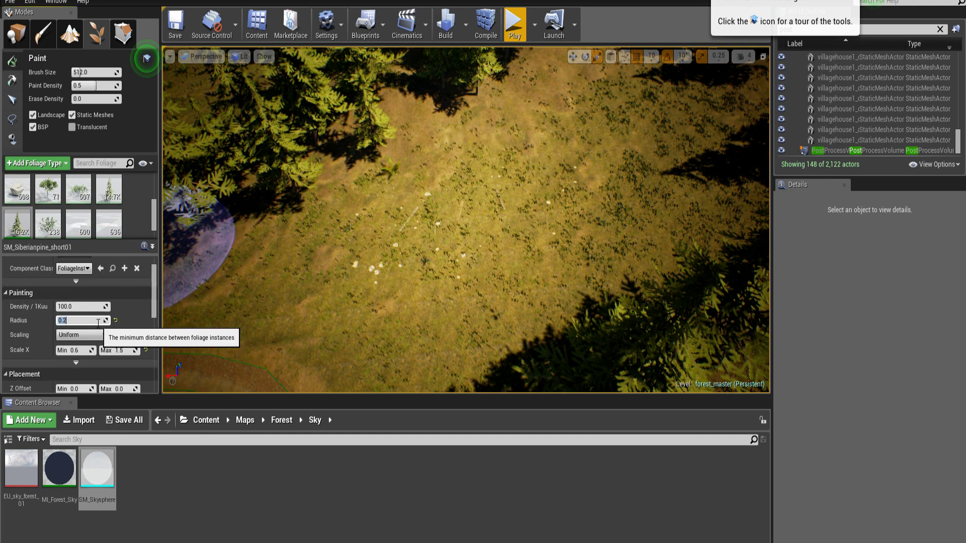
left_click(88, 306)
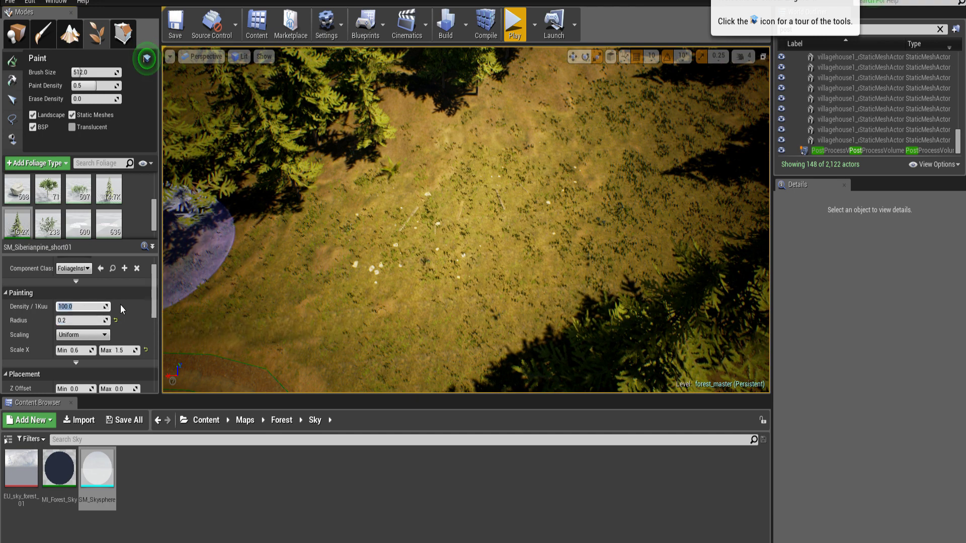
scroll(121, 309, "down", 2)
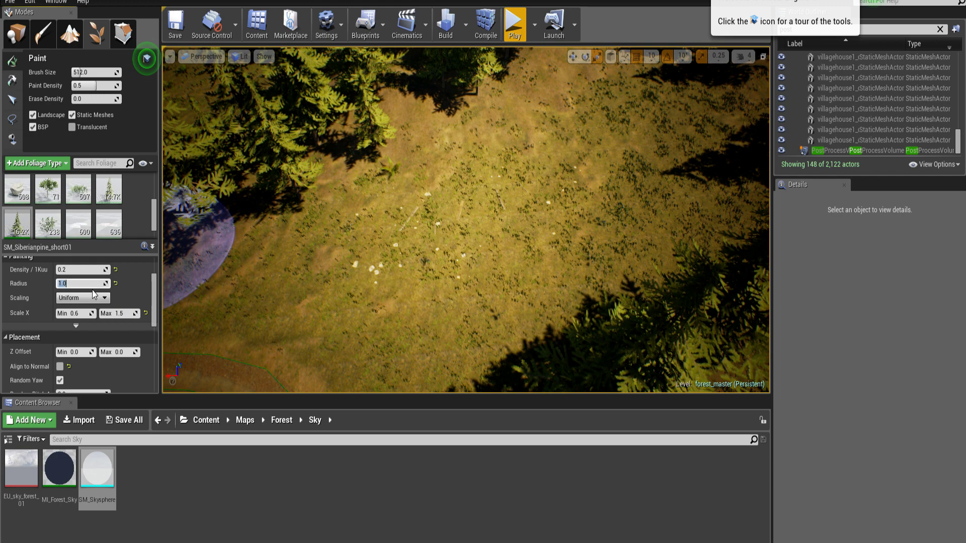
Paint scattered short Siberian pines across the clearing and inspect their shaded branches up close.
left_click_drag(229, 283, 348, 262)
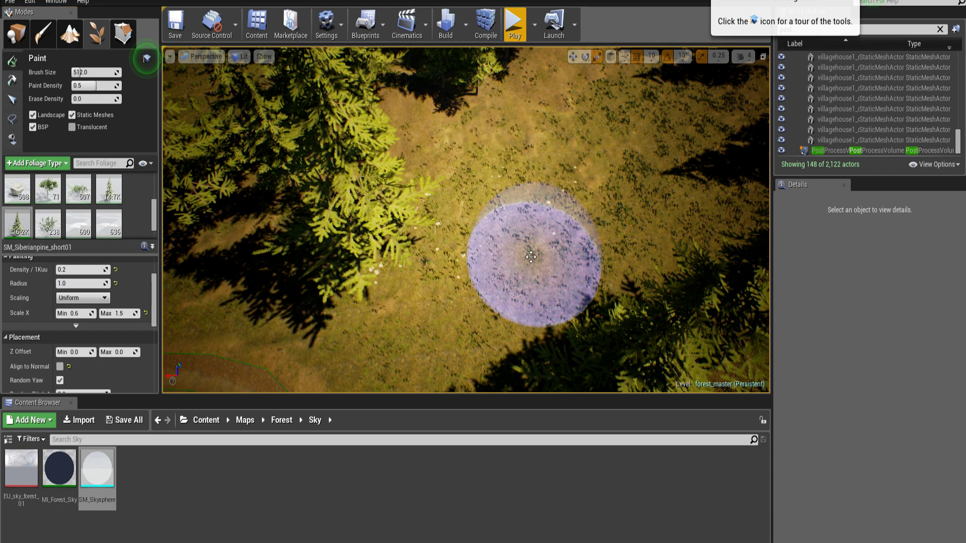
mouse_move(531, 257)
left_mouse_down()
mouse_move(507, 205)
mouse_move(504, 151)
left_mouse_up()
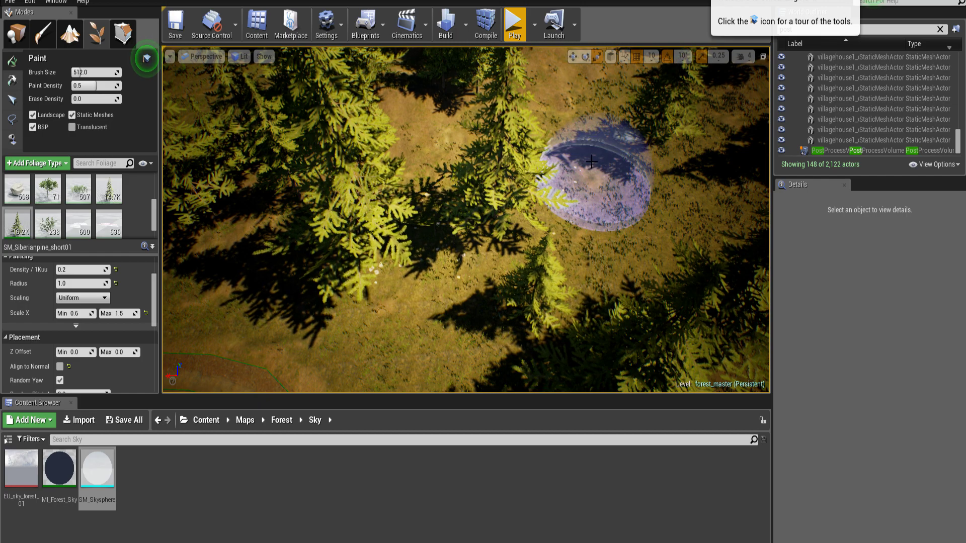
mouse_move(577, 103)
right_mouse_down()
mouse_move(367, 98)
mouse_move(322, 151)
mouse_move(297, 131)
mouse_move(286, 70)
mouse_move(297, 78)
mouse_move(242, 81)
mouse_move(268, 75)
mouse_move(259, 75)
mouse_move(412, 161)
right_mouse_up()
key("w")
key("w")
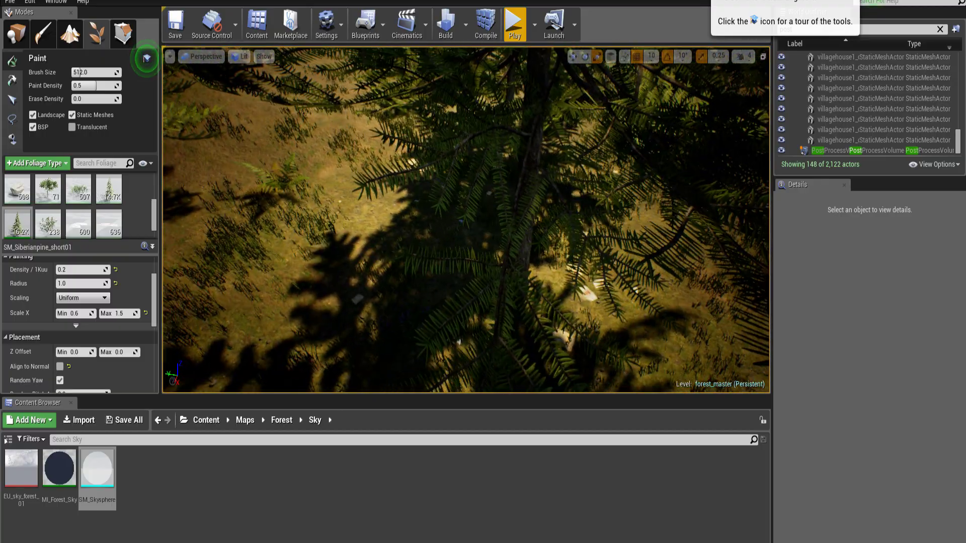
right_click_drag(272, 75, 272, 75)
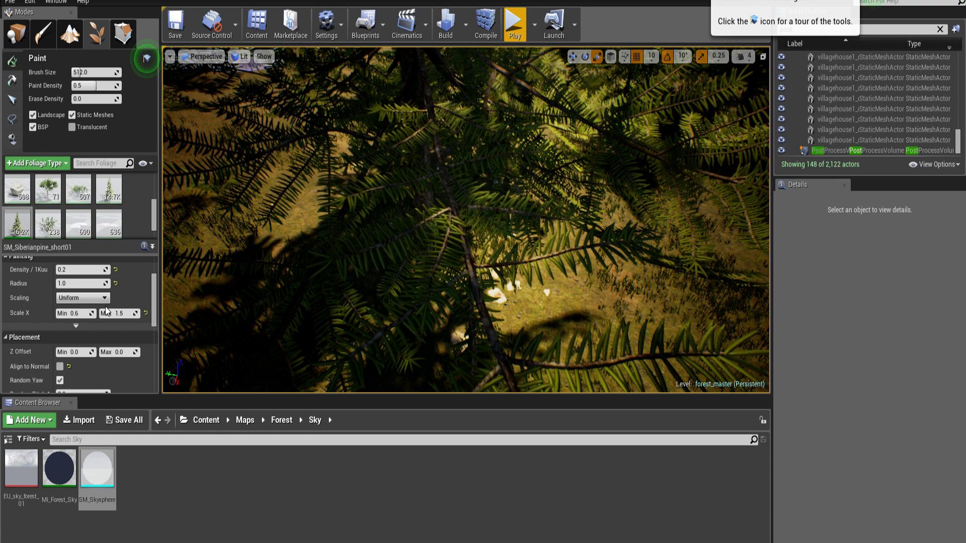
Locate the SM_Siberianpine_short01 mesh asset, open it, and open its MI_SiberianPine01 branch material.
scroll(107, 310, "up", 3)
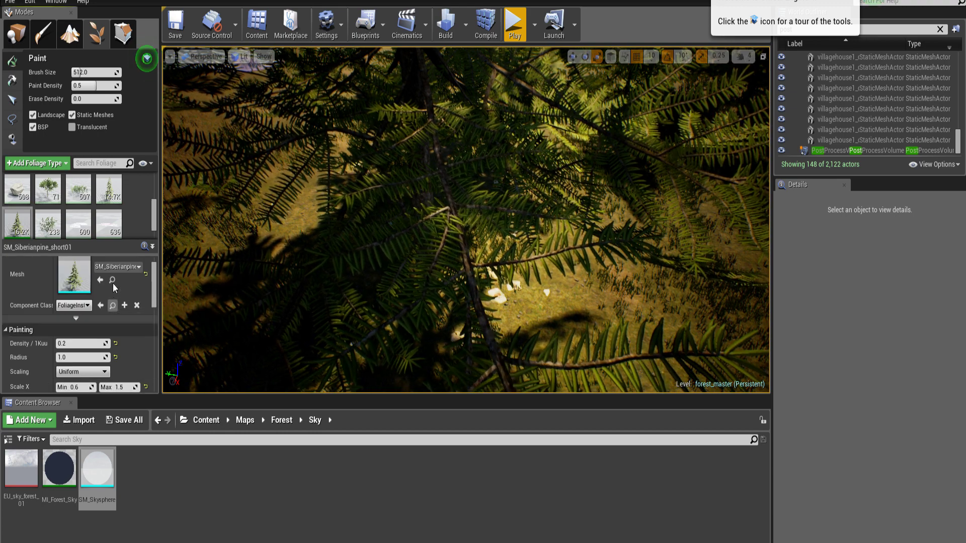
left_click(112, 281)
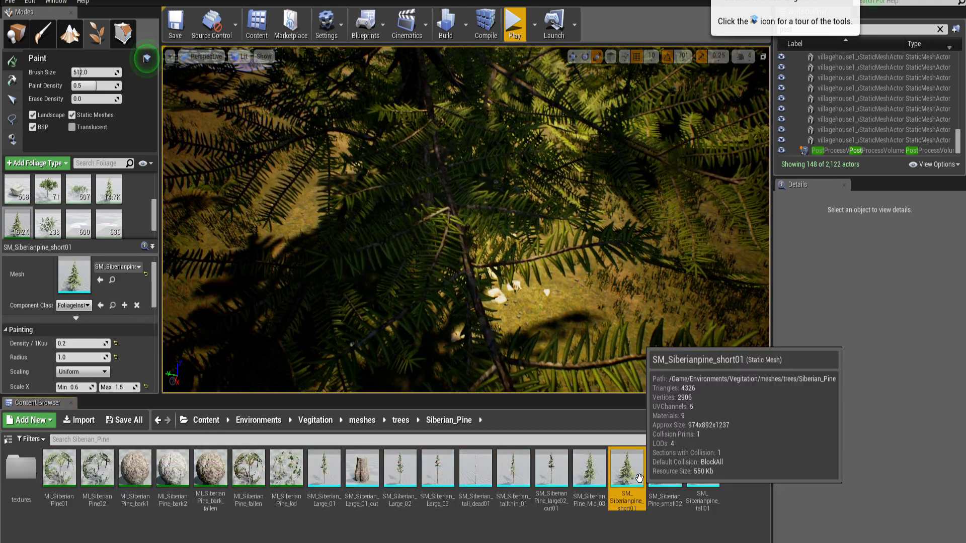
double_click(640, 477)
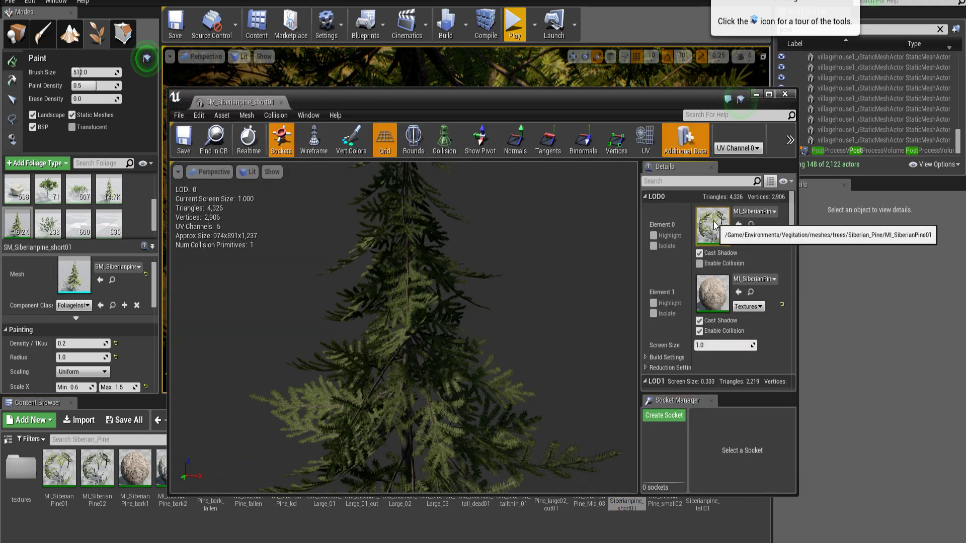
double_click(714, 225)
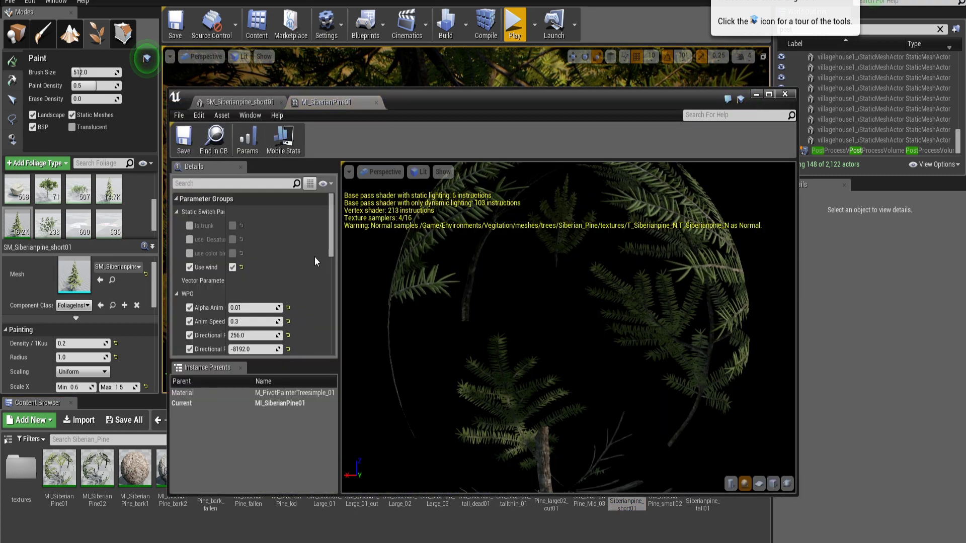
Override the shading model of MI_SiberianPine01 with Two Sided in its material property overrides and save the material instance.
scroll(316, 261, "down", 10)
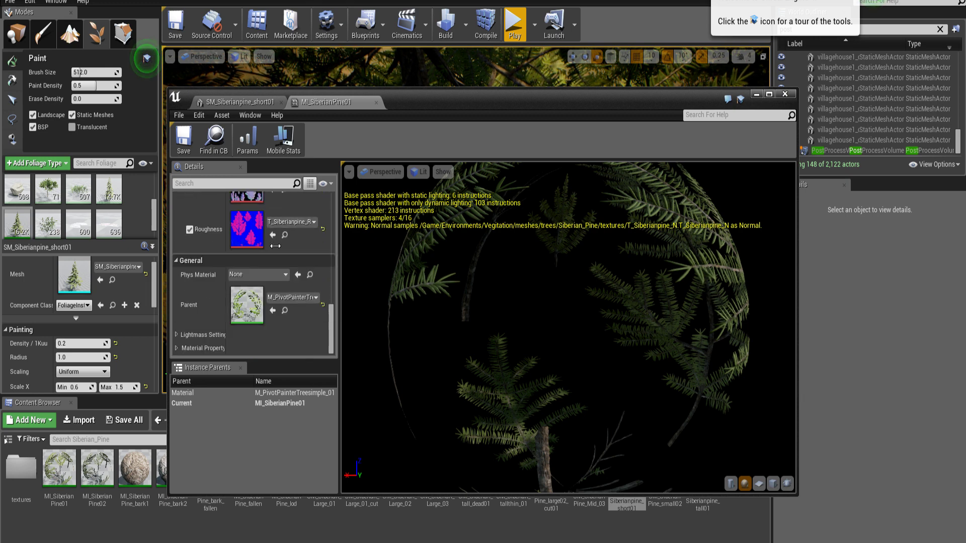
left_click(176, 335)
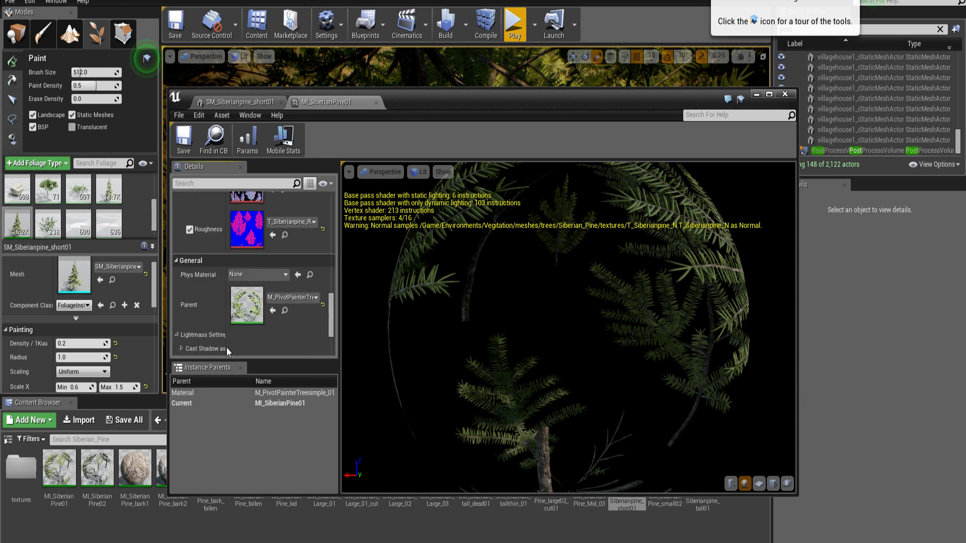
scroll(241, 331, "down", 2)
left_click(180, 346)
scroll(243, 336, "down", 3)
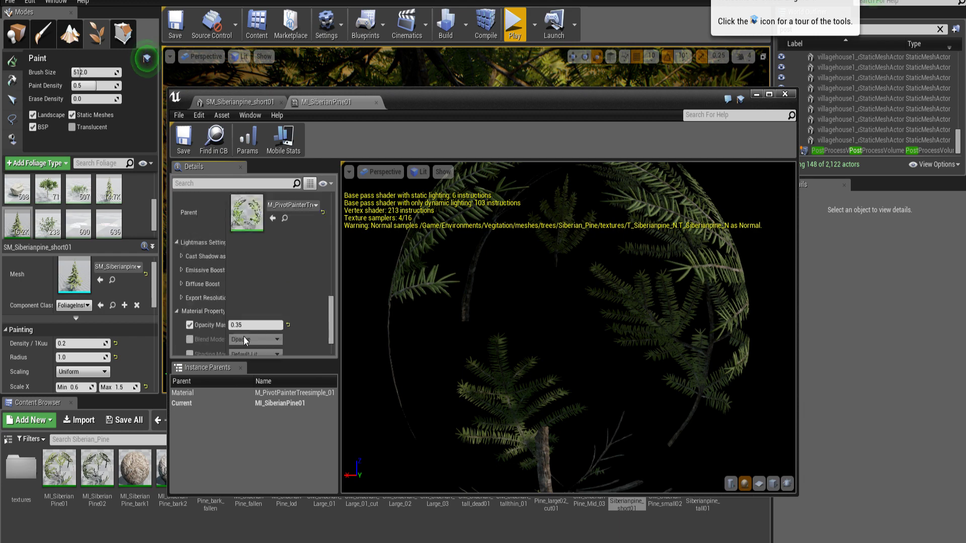
double_click(451, 101)
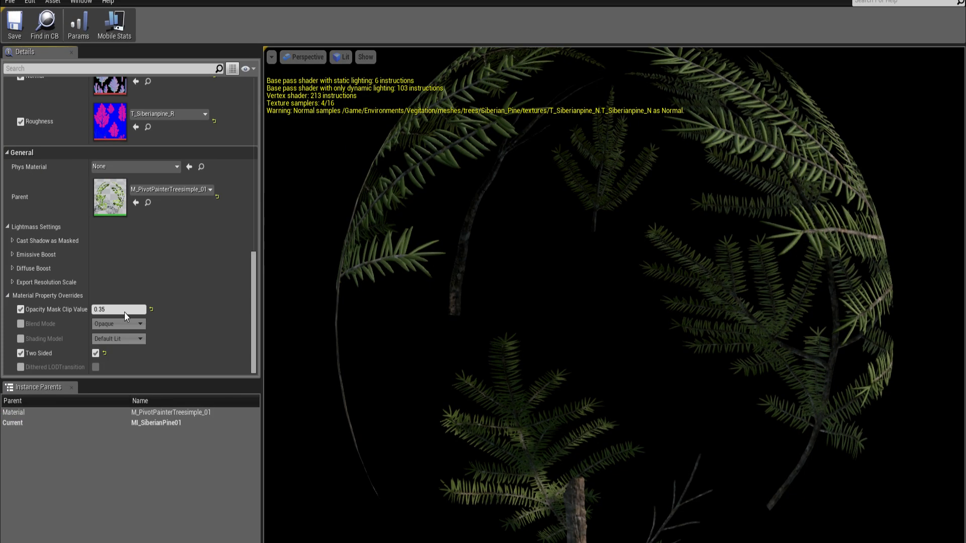
left_click(21, 339)
left_click(117, 338)
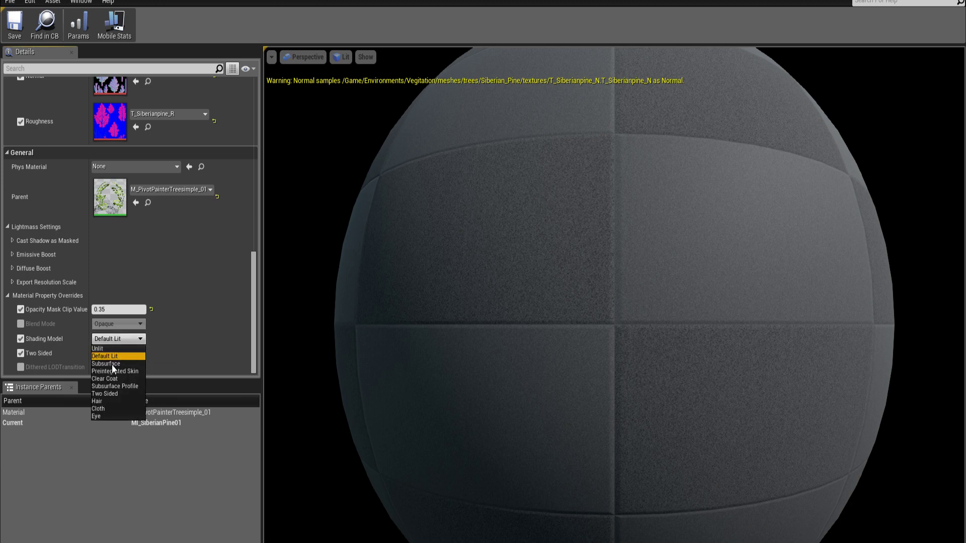
left_click(115, 394)
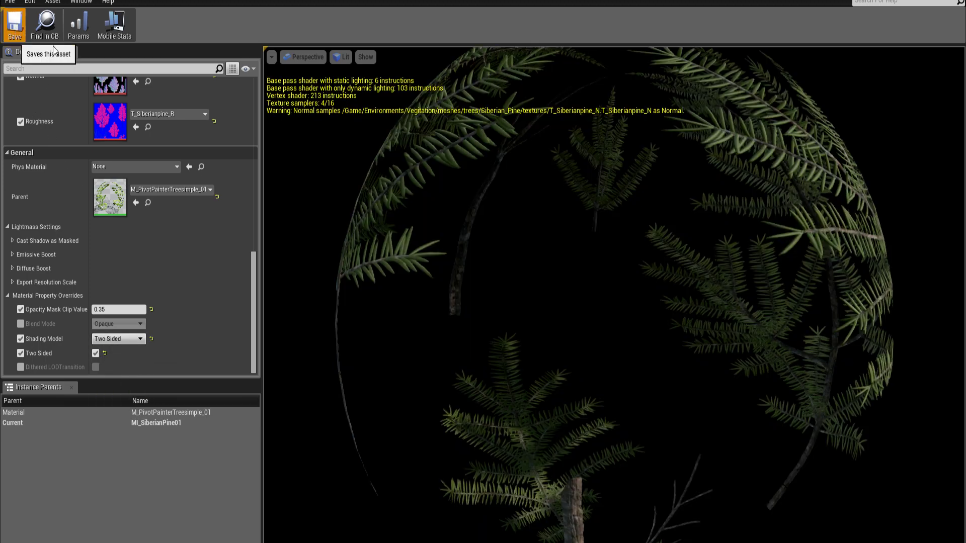
left_click(14, 22)
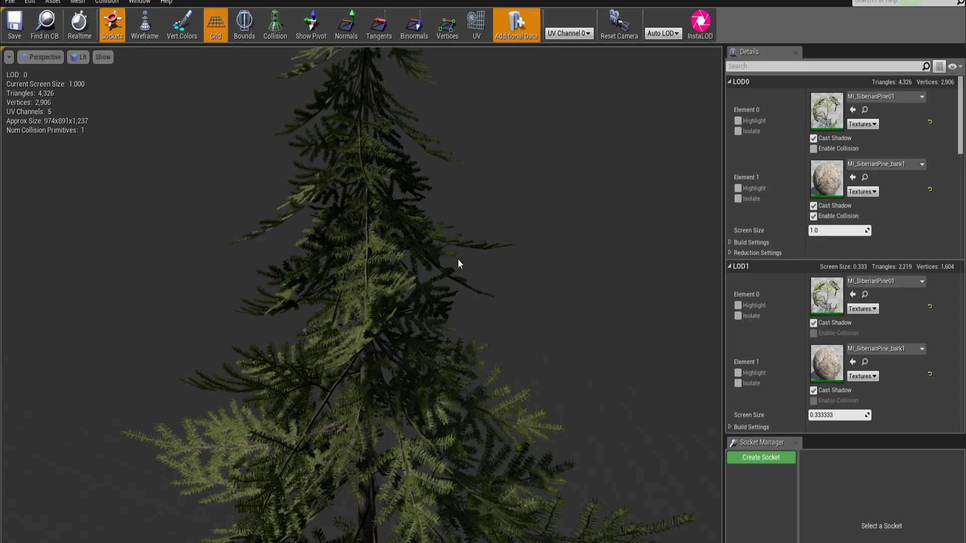
Inspect the short Siberian pine's foliage in the mesh preview and among the painted pines in the forest level.
scroll(469, 267, "up", 10)
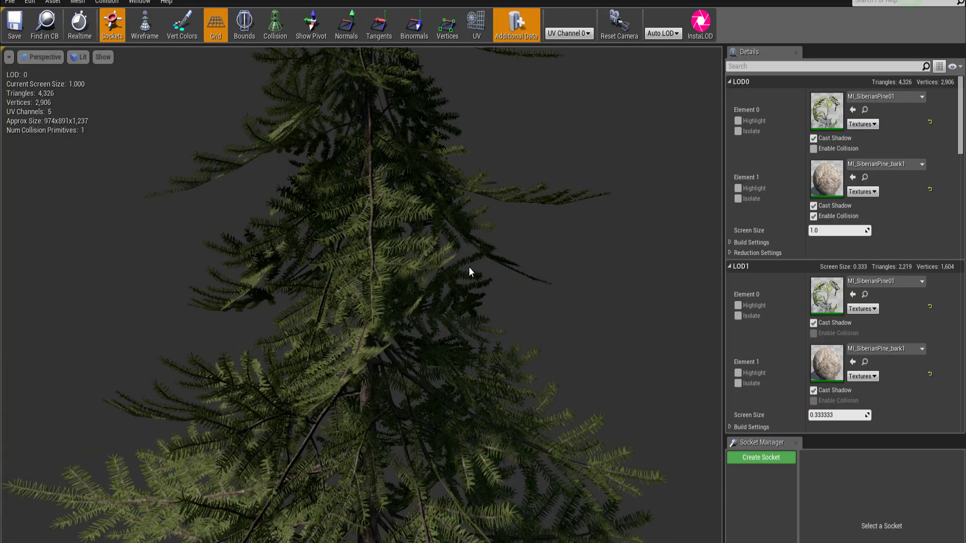
scroll(469, 268, "down", 10)
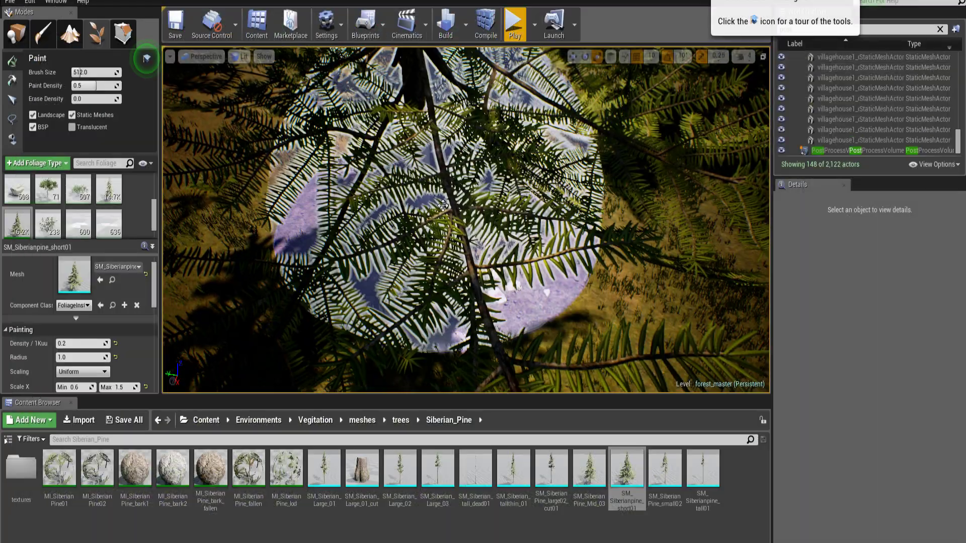
key("s")
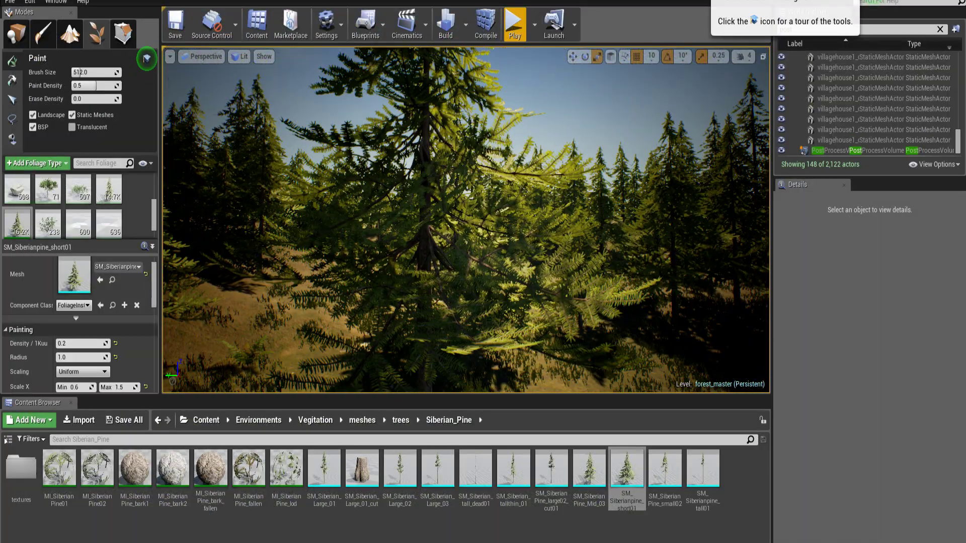
key("w")
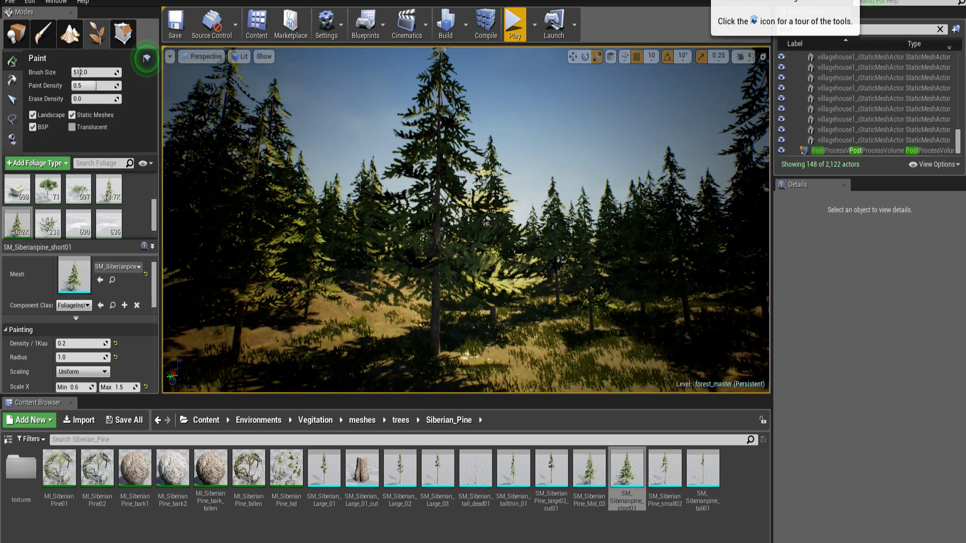
right_click_drag(526, 148, 525, 186)
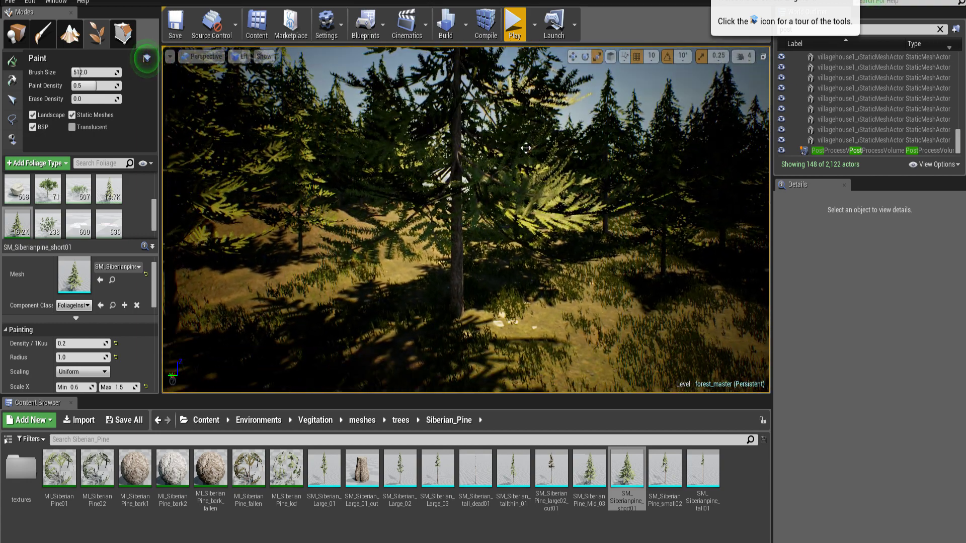
Filter the level's actors by "sky", leave foliage painting for placement mode and select the SkyLight.
left_click(940, 30)
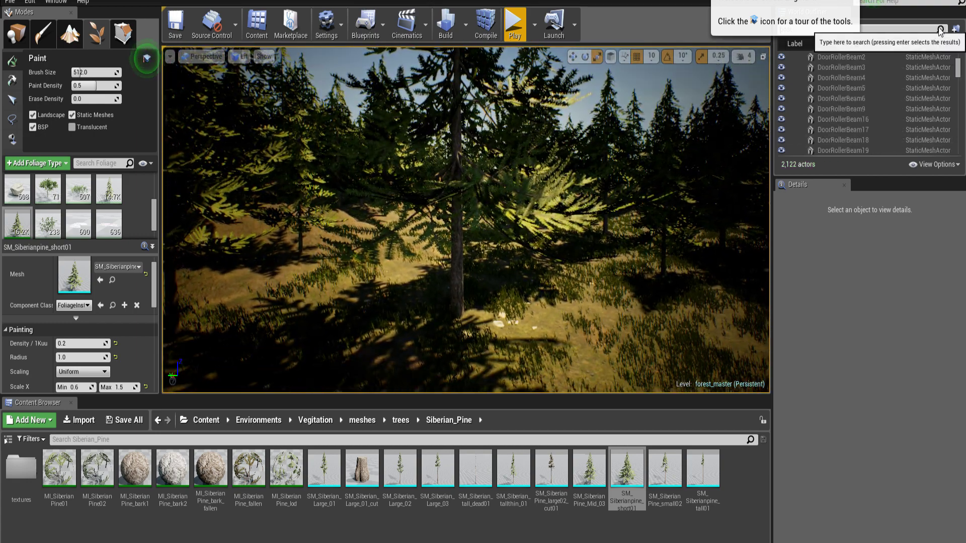
left_click(886, 30)
type("sky")
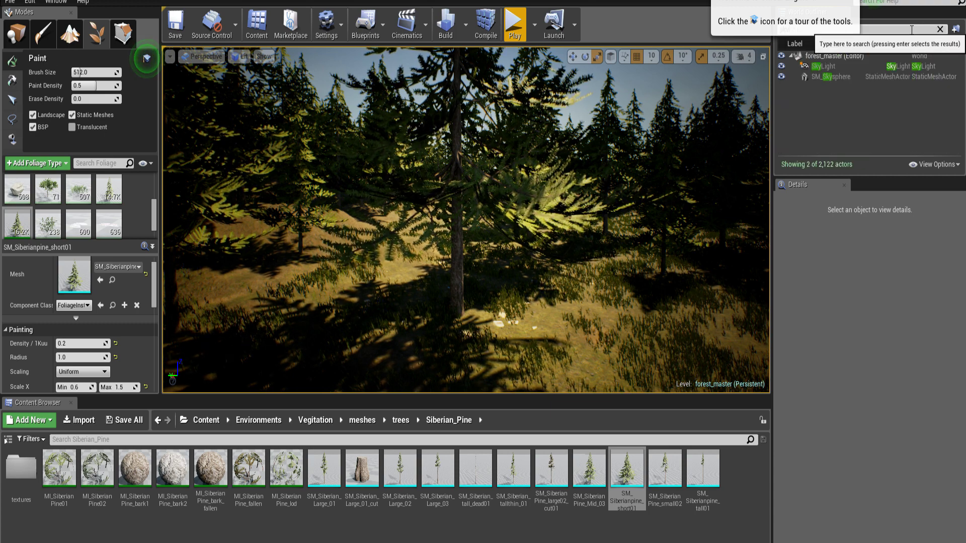
key("shift+1")
left_click(818, 70)
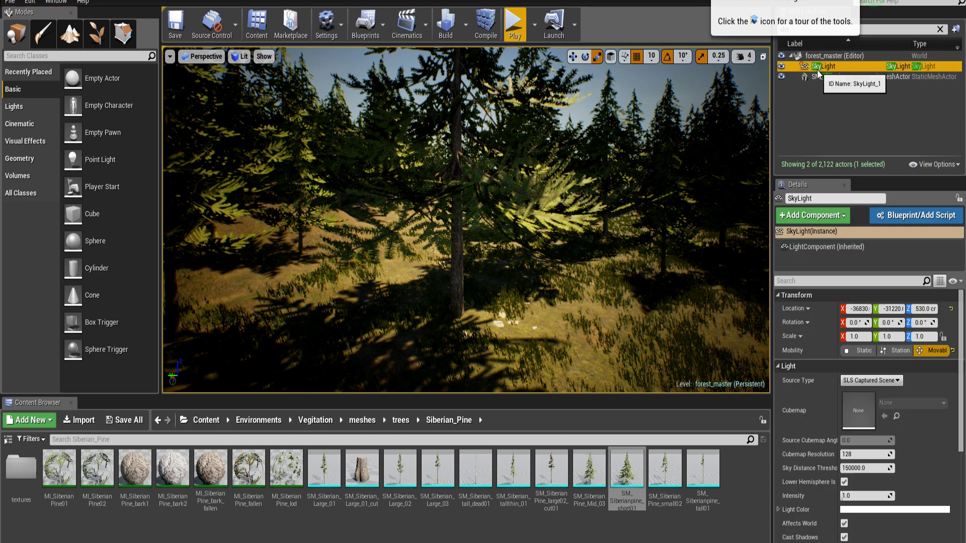
Set the SkyLight's intensity to about 2.69.
scroll(876, 441, "down", 5)
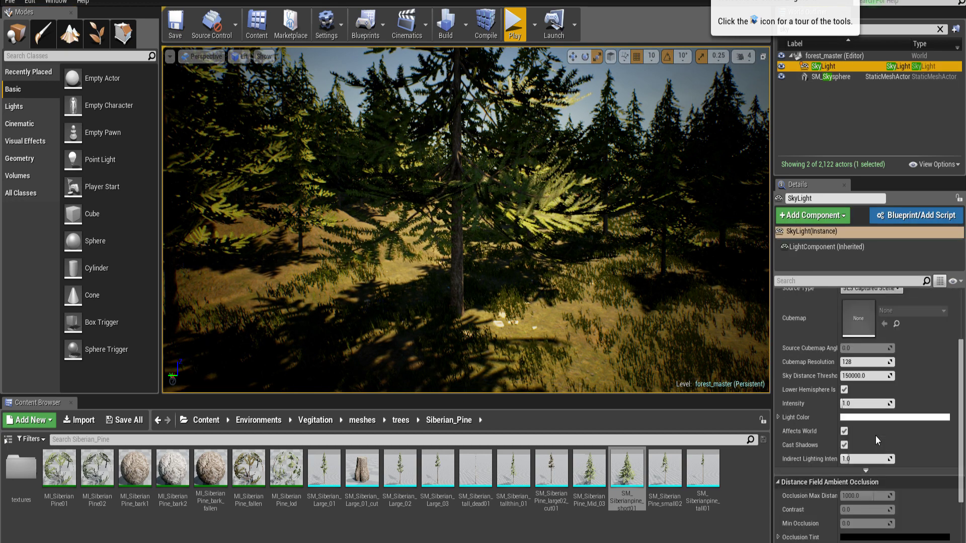
scroll(876, 440, "down", 1)
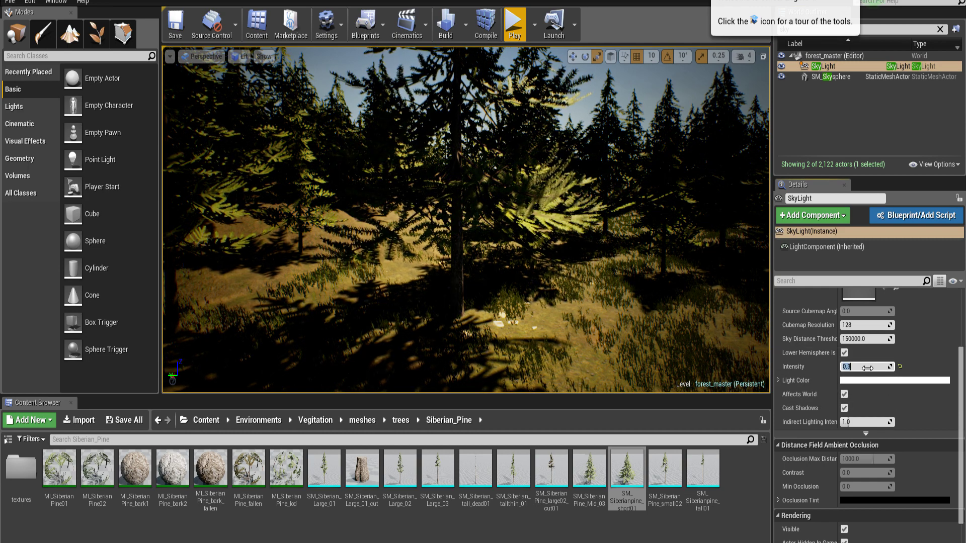
left_click(925, 373)
left_click_drag(854, 366, 880, 367)
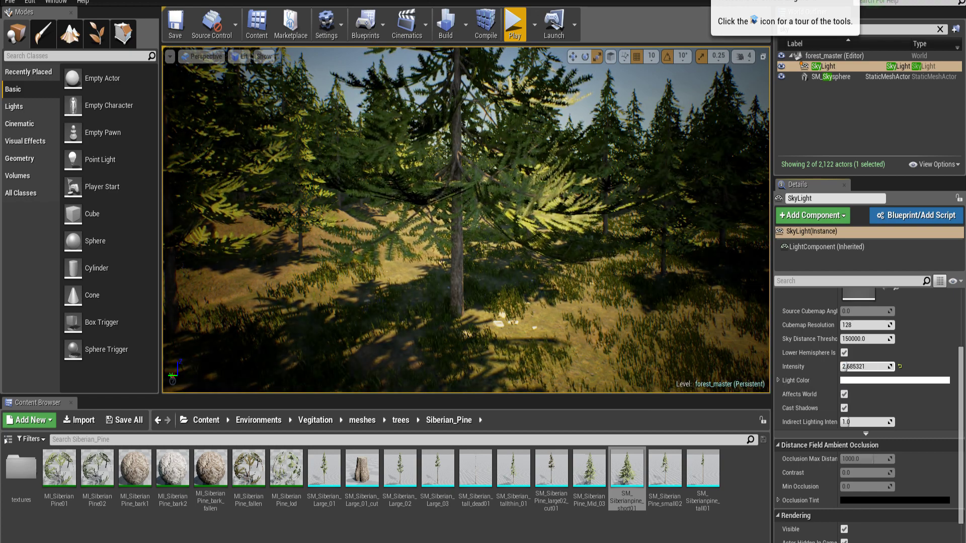
Select the SM_Skysphere actor and examine the sky around the buildings and the sphere's assigned material.
right_click_drag(465, 220, 302, 151)
left_click(539, 225)
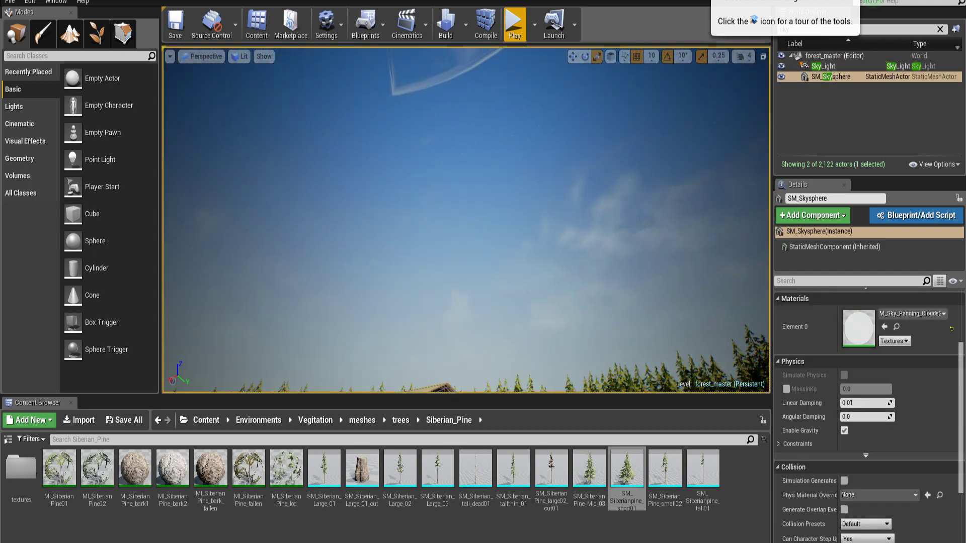
right_click_drag(692, 372, 538, 221)
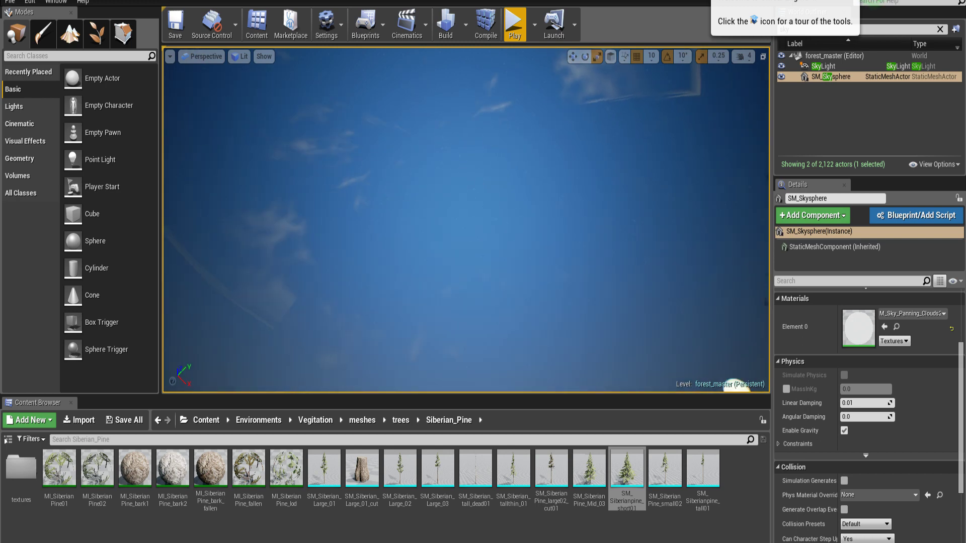
right_click_drag(703, 294, 706, 332)
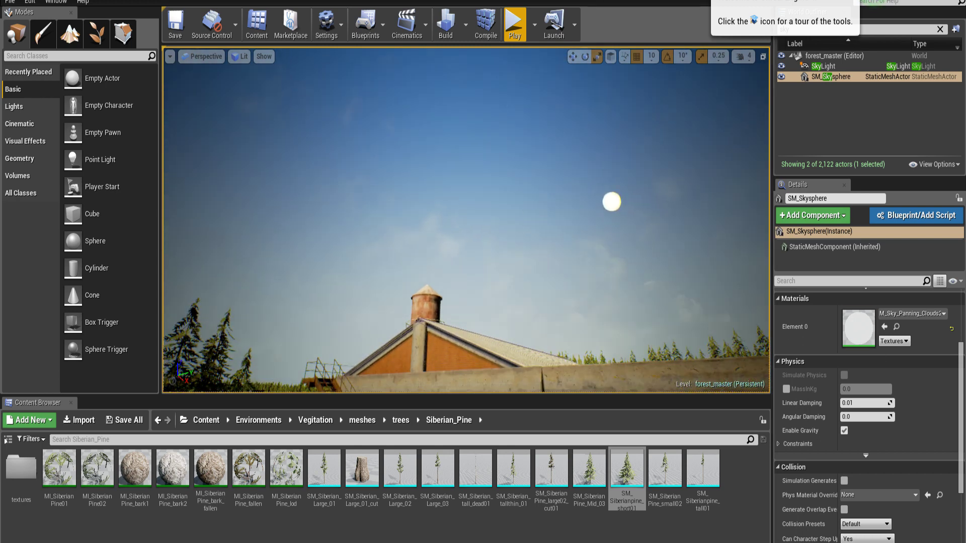
scroll(888, 388, "down", 5)
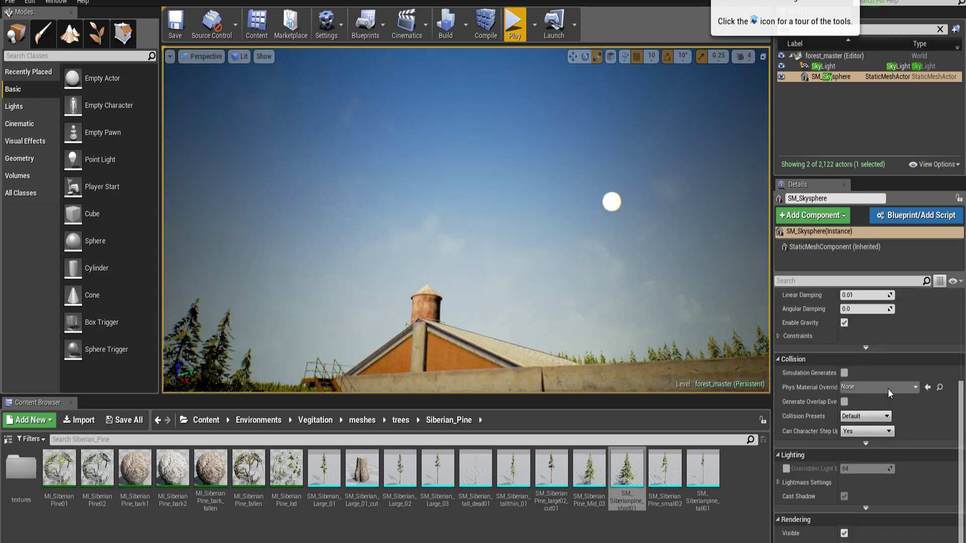
scroll(889, 388, "up", 10)
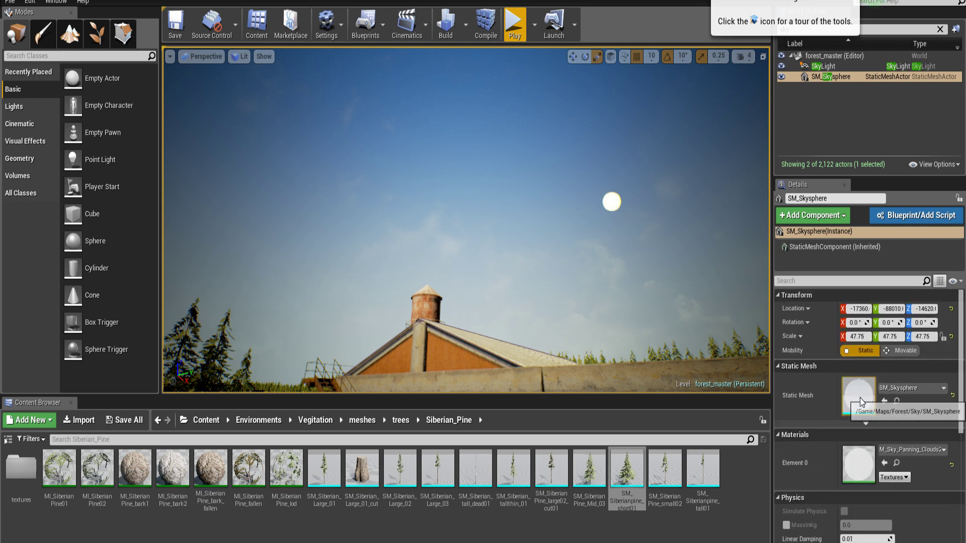
left_click(909, 450)
left_click(907, 451)
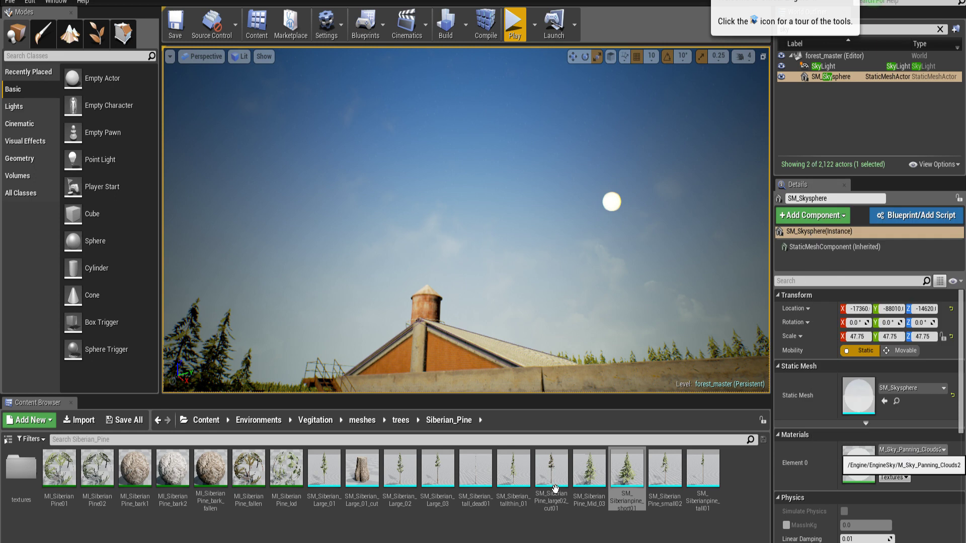
Assign MI_Forest_Sky from the Maps/Forest/Sky folder to SM_Skysphere's material Element 0 and look over the cloudy sky.
left_click(211, 420)
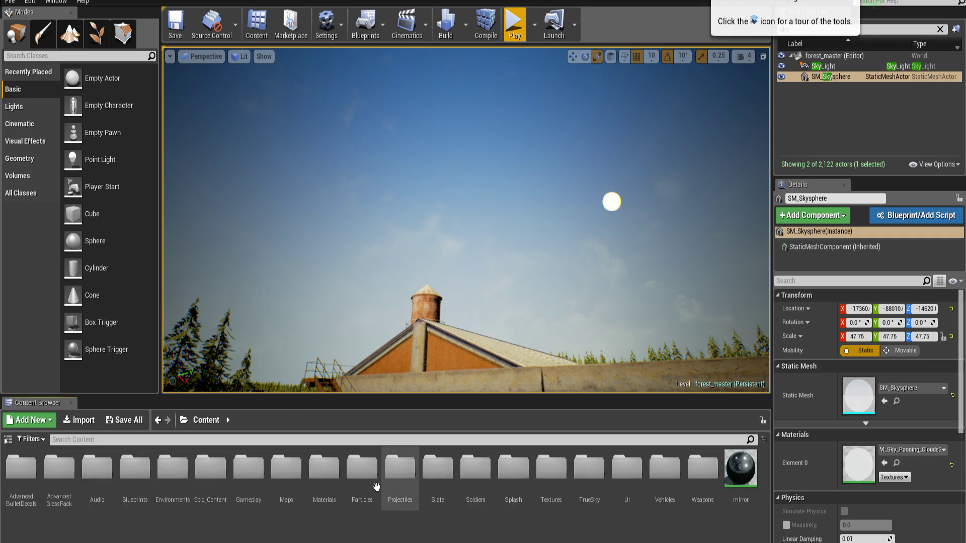
double_click(276, 473)
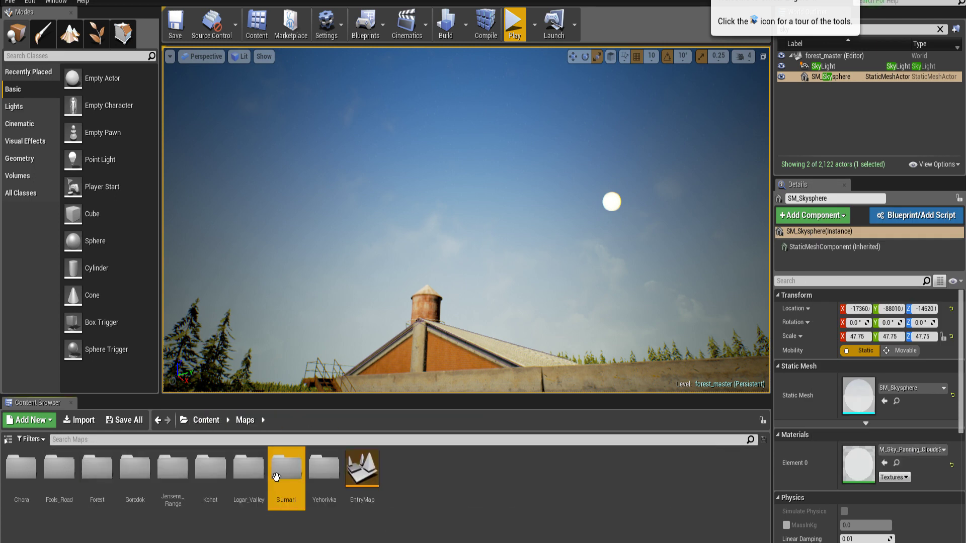
double_click(101, 480)
double_click(105, 486)
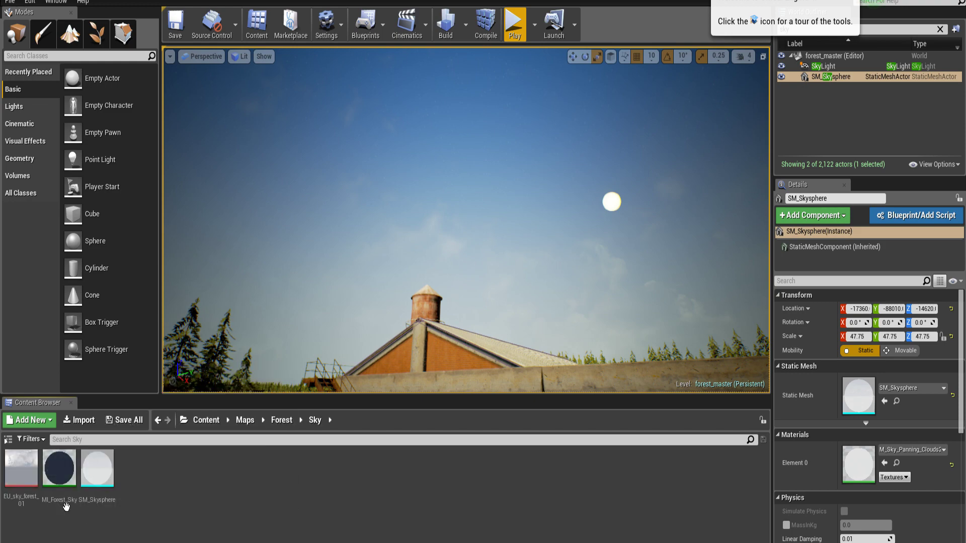
left_click_drag(59, 475, 847, 457)
right_click_drag(586, 305, 412, 272)
right_click_drag(550, 274, 634, 302)
right_click_drag(550, 307, 578, 302)
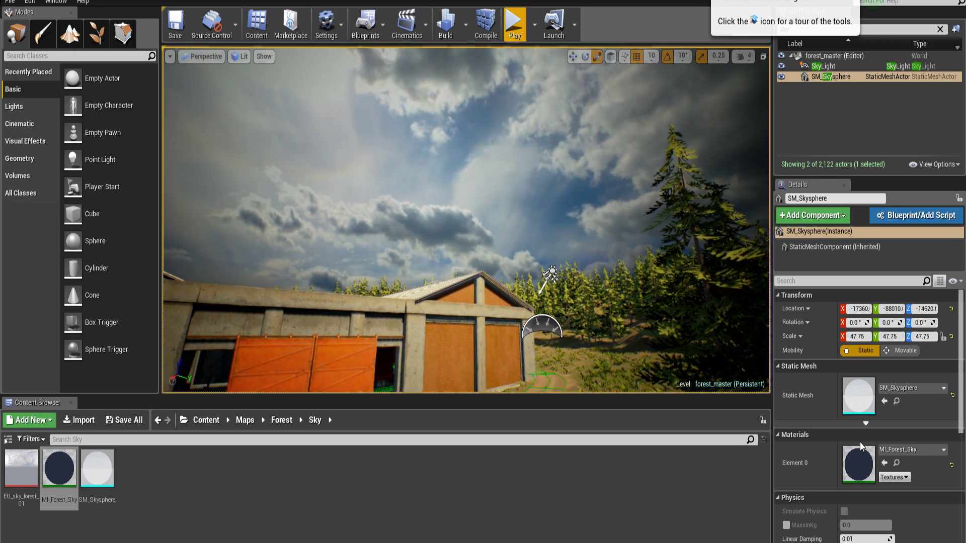
scroll(904, 474, "down", 5)
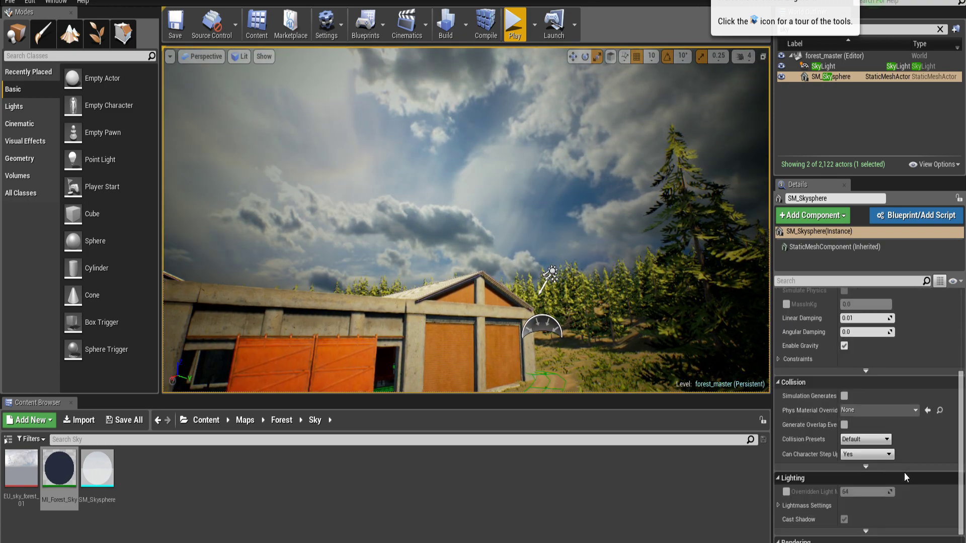
Return to the root content folder and add a trueSKY sequence to the scene.
left_click(195, 422)
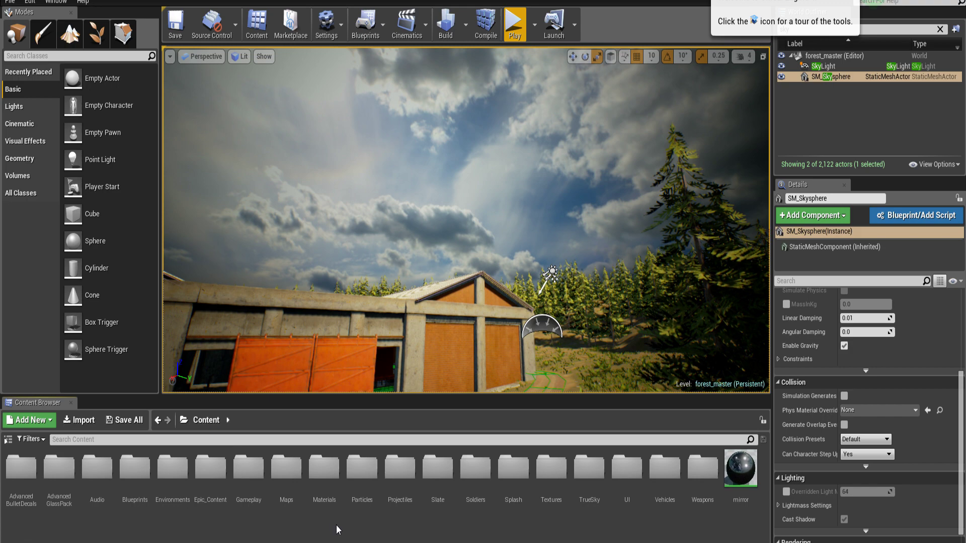
left_click(69, 4)
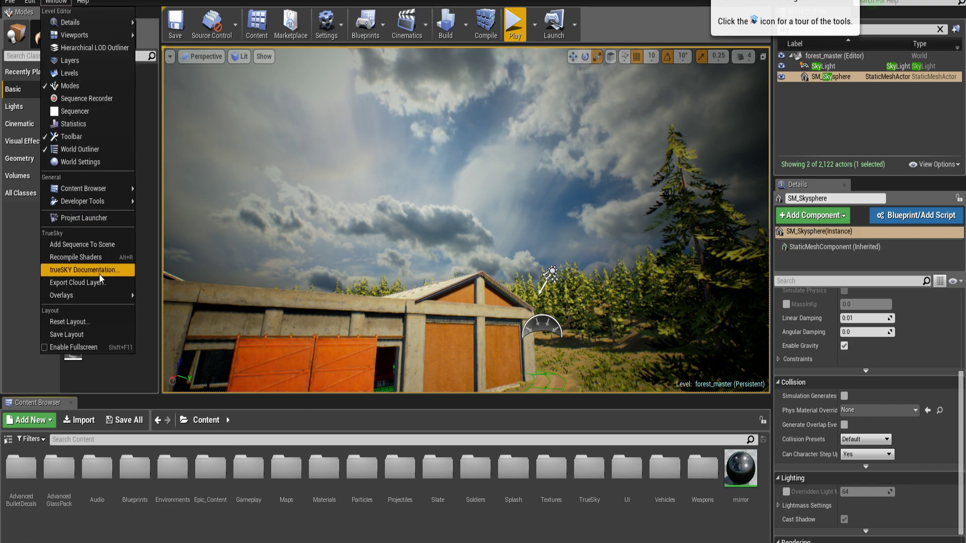
left_click(106, 245)
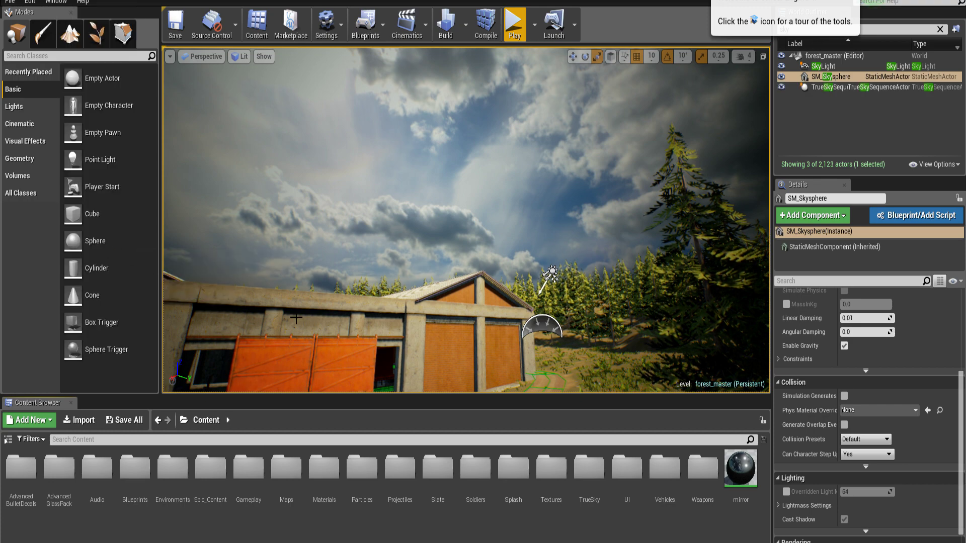
Delete the SM_Skysphere actor from the level and open the TrueSky content folder.
right_click_drag(466, 219, 466, 186)
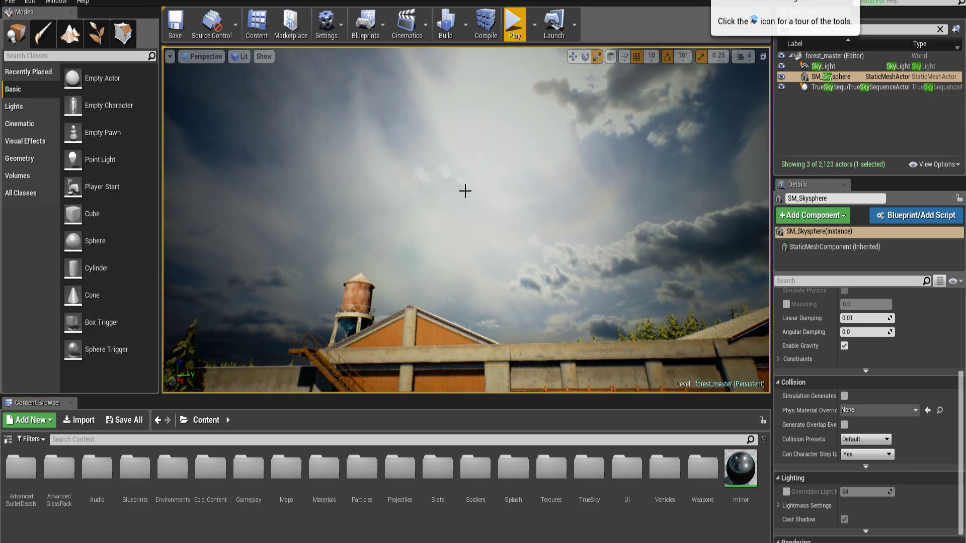
key("Delete")
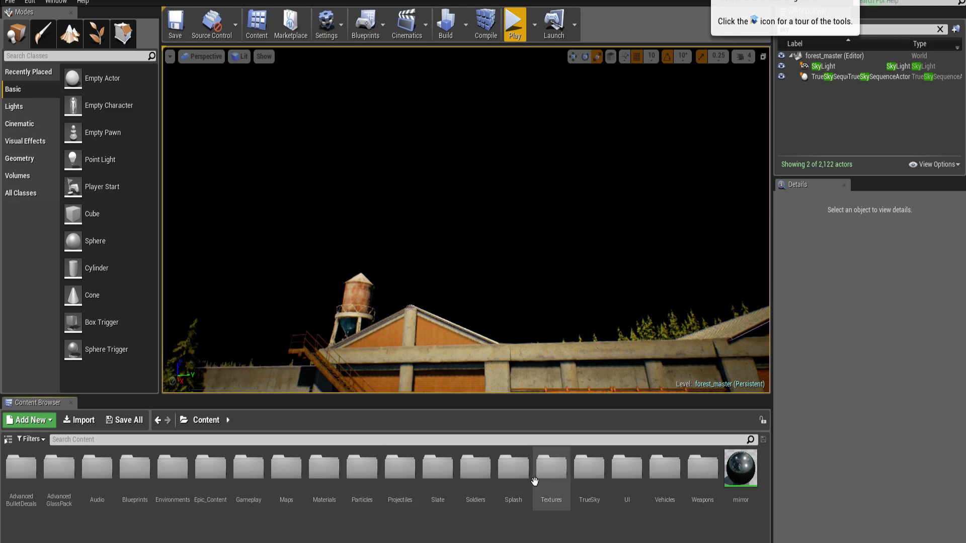
double_click(589, 469)
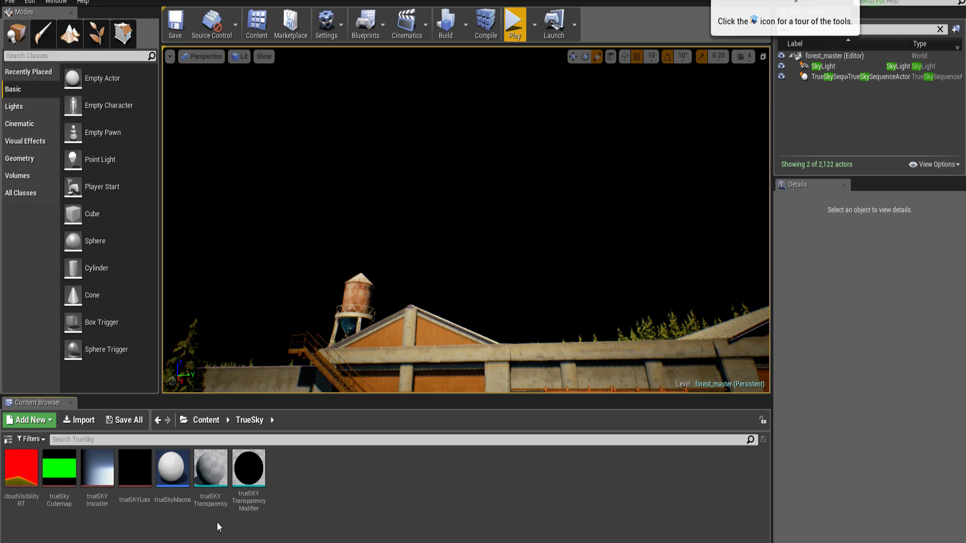
Try to add another trueSKY sequence to the scene and search the root content folder for "trysk".
left_click(66, 3)
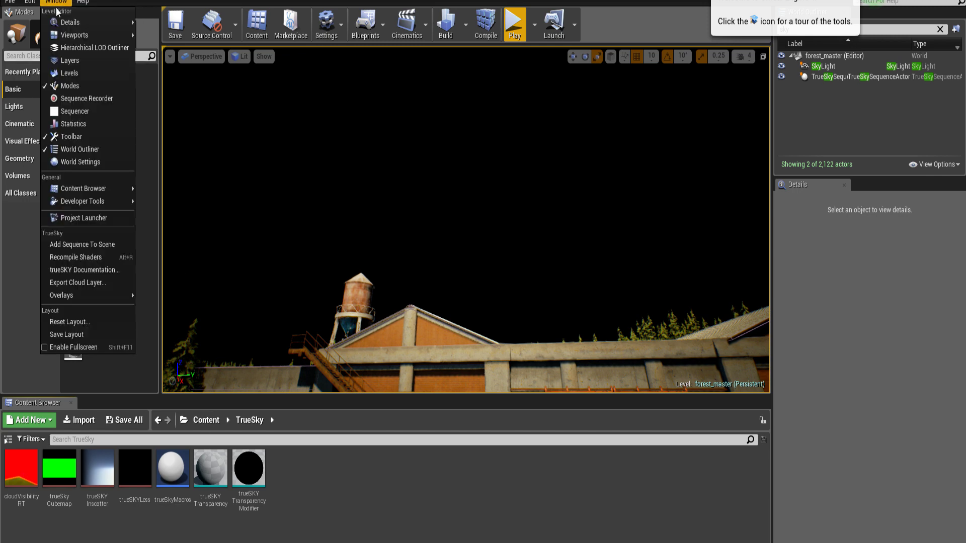
left_click(88, 245)
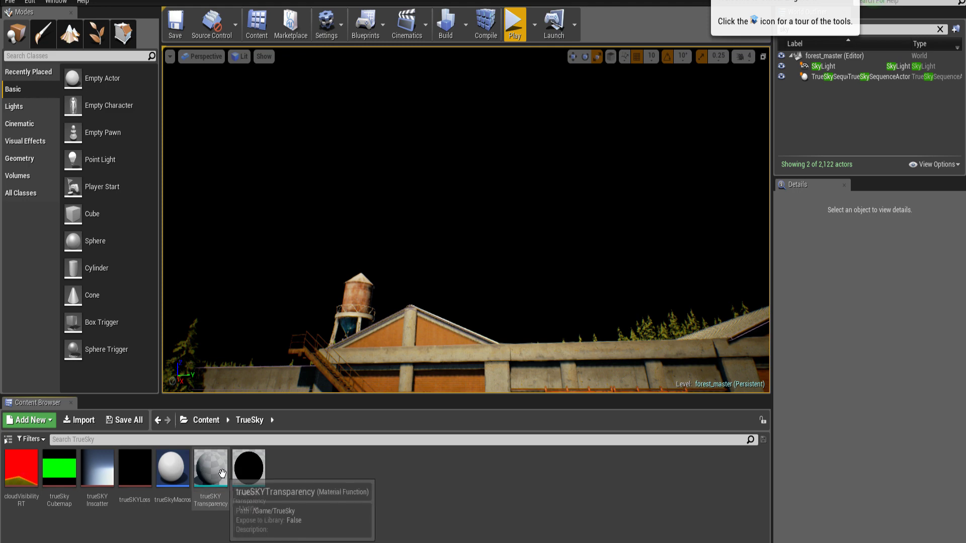
left_click(214, 420)
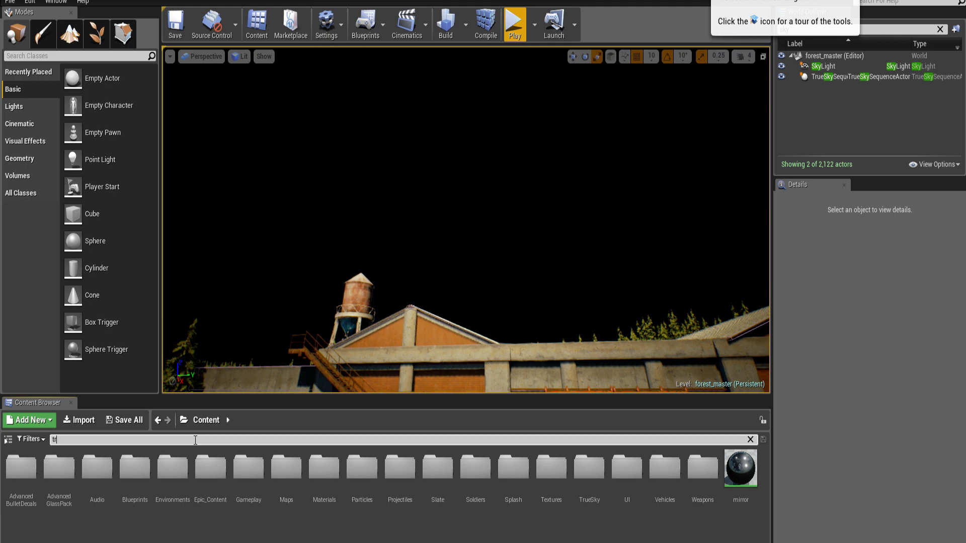
left_click(196, 440)
type("trysk")
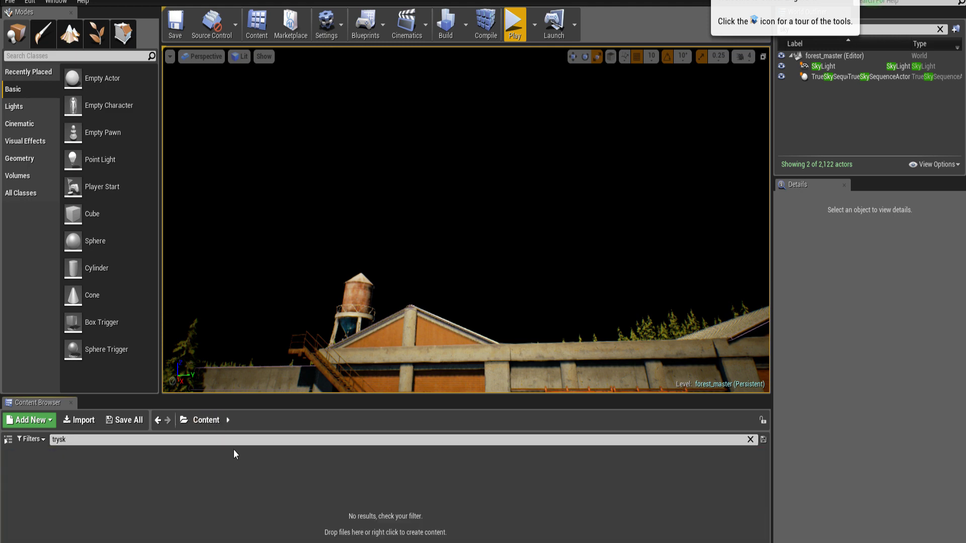
left_click_drag(106, 439, 31, 432)
key("BackSpace")
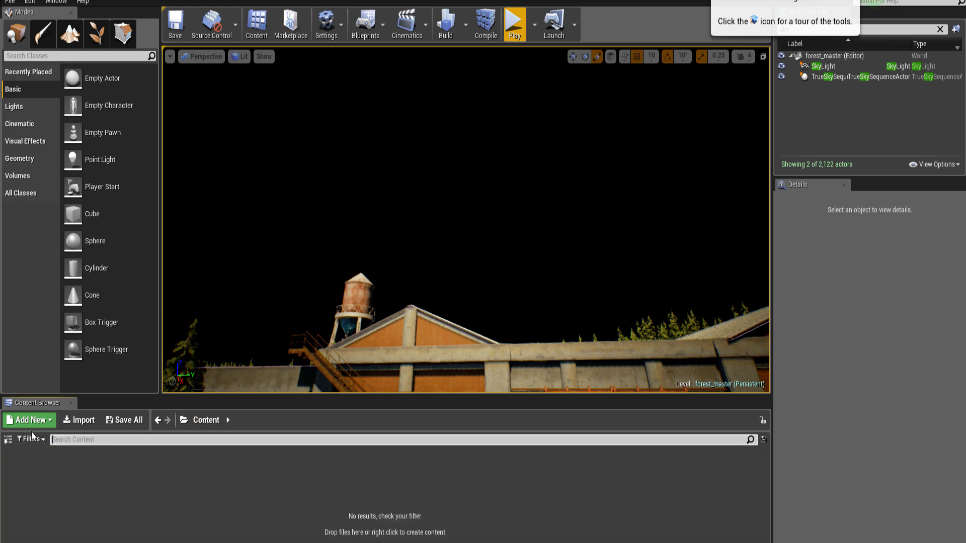
Browse the creatable asset types and create a Blueprint Class with Scene Component as its parent in the root content folder.
right_click(377, 535)
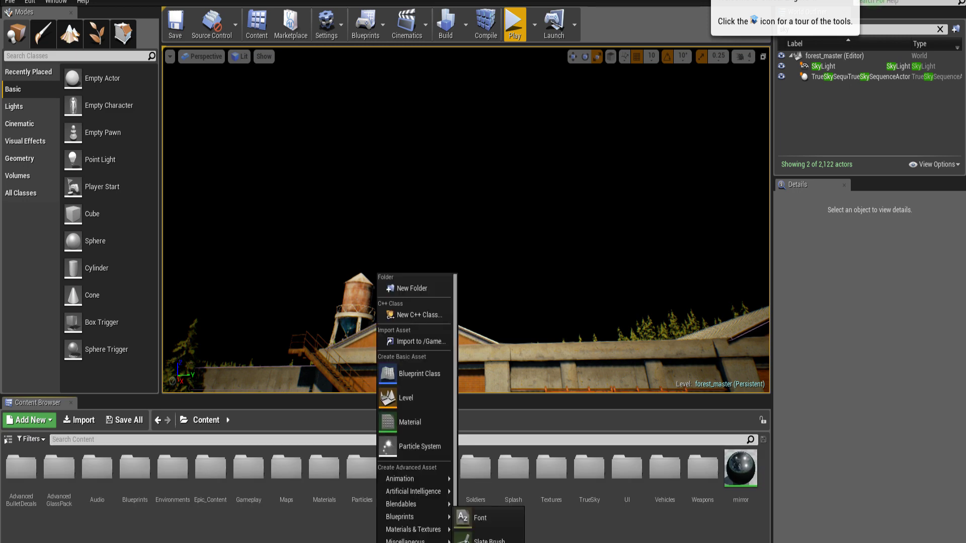
right_click(305, 517)
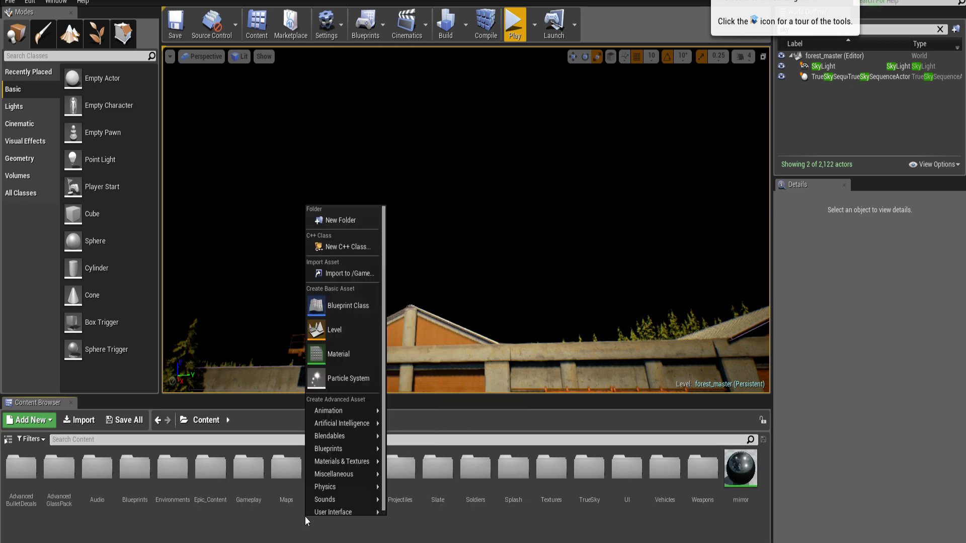
mouse_move(339, 503)
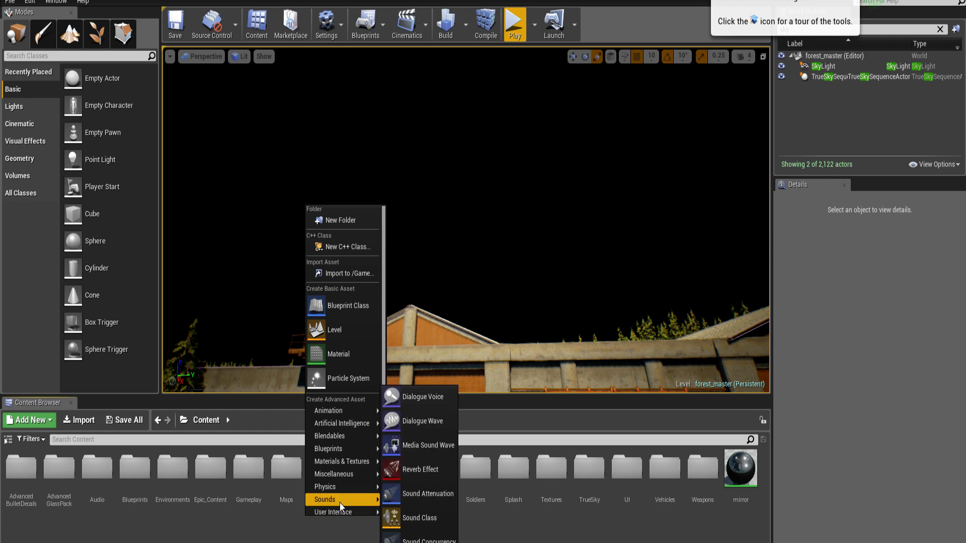
mouse_move(343, 485)
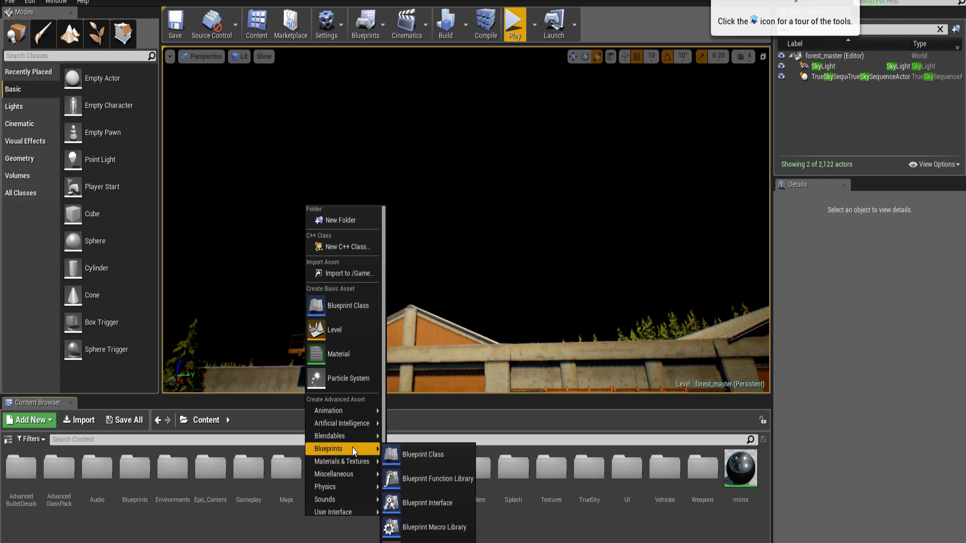
mouse_move(355, 428)
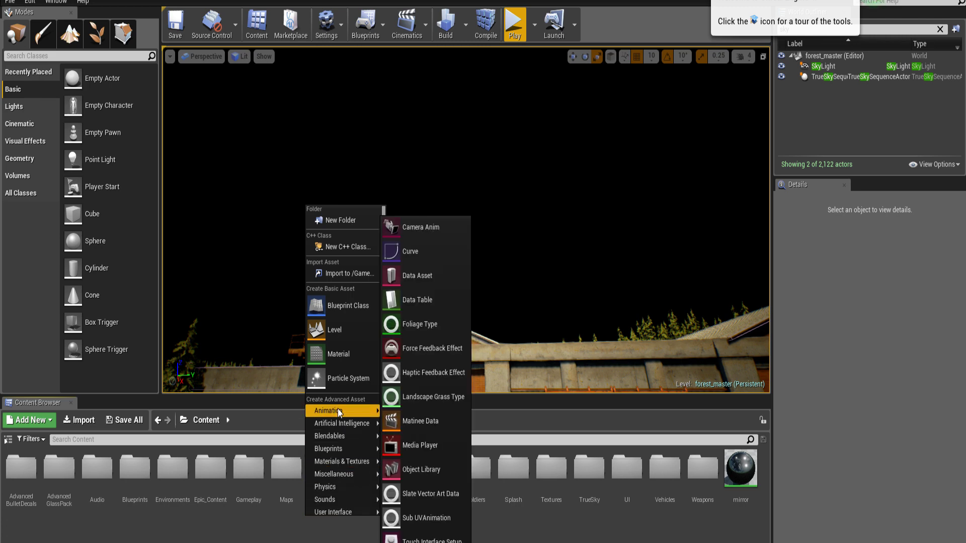
left_click(341, 305)
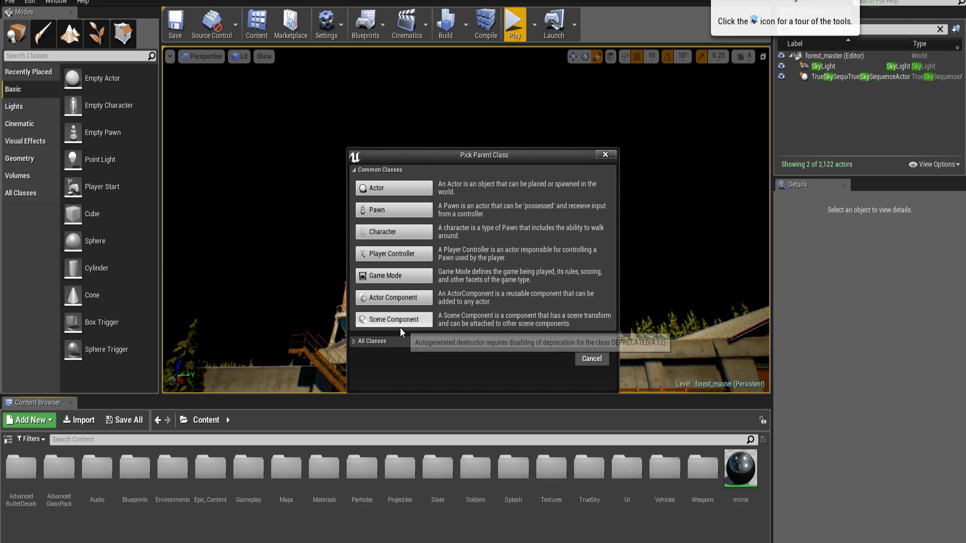
left_click(400, 321)
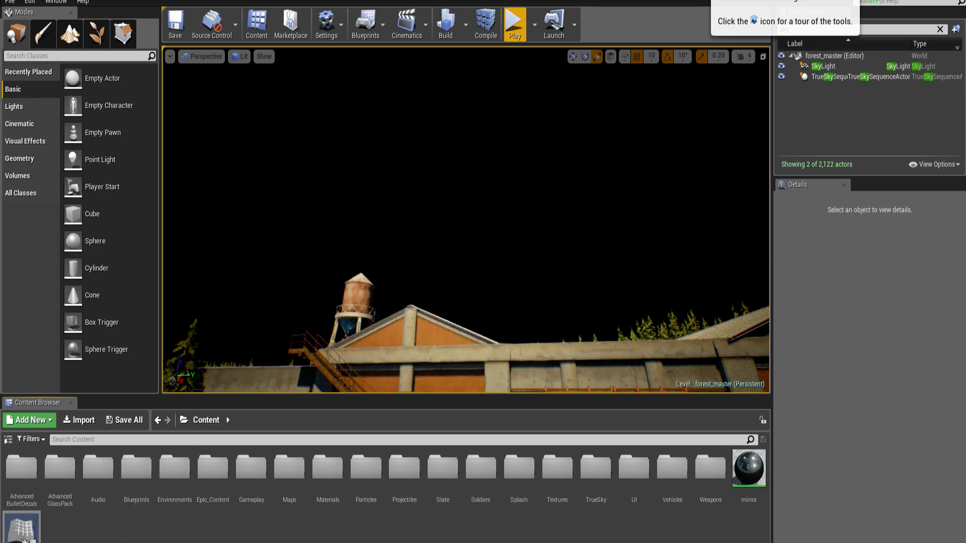
Add a trueSKY sequence to the scene again, filter the level's actors by "trues" and select TrueSkySequenceActor.
left_click(52, 2)
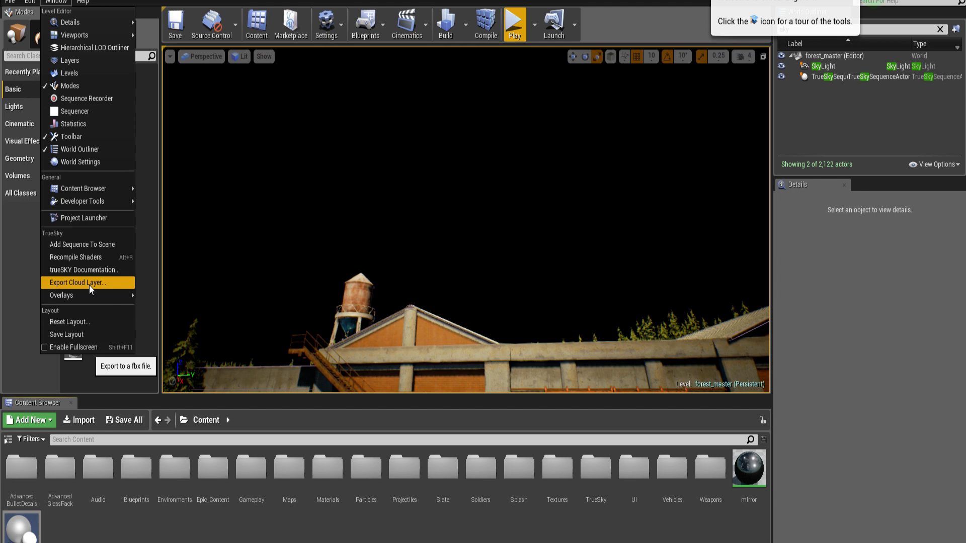
left_click(89, 245)
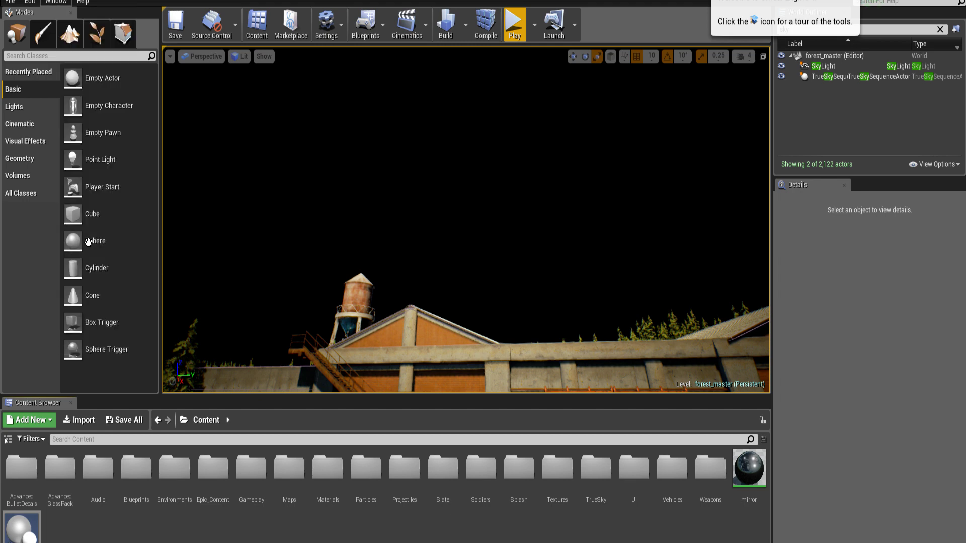
left_click(940, 29)
type("tr")
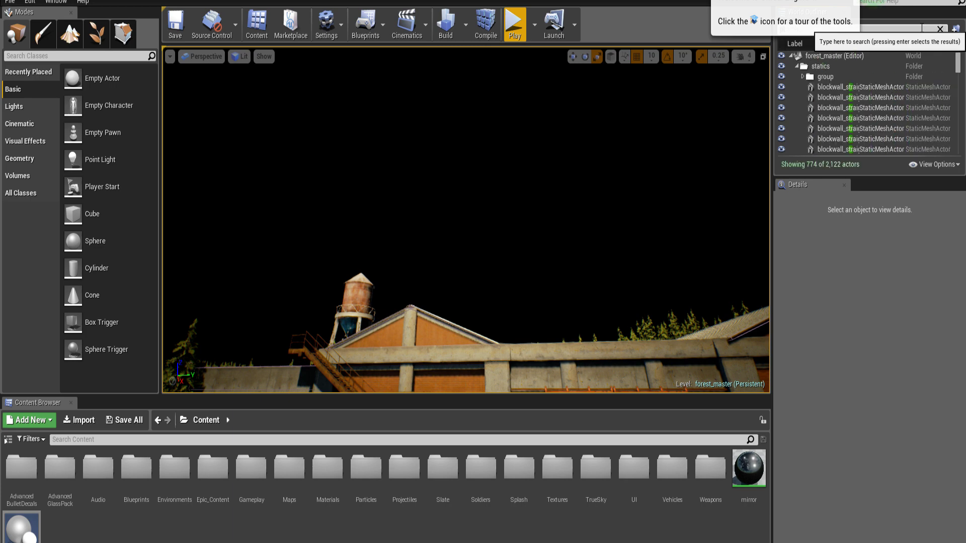
type("ues")
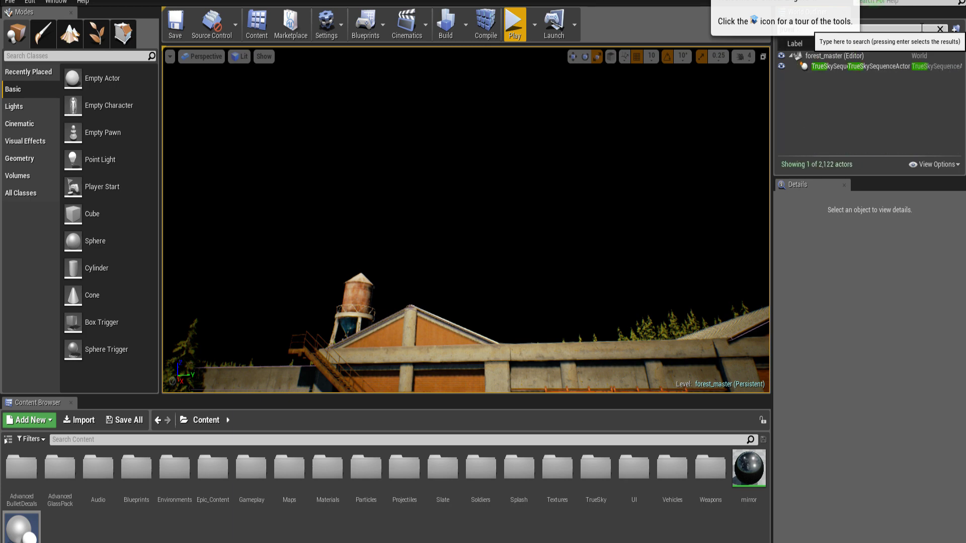
left_click(861, 68)
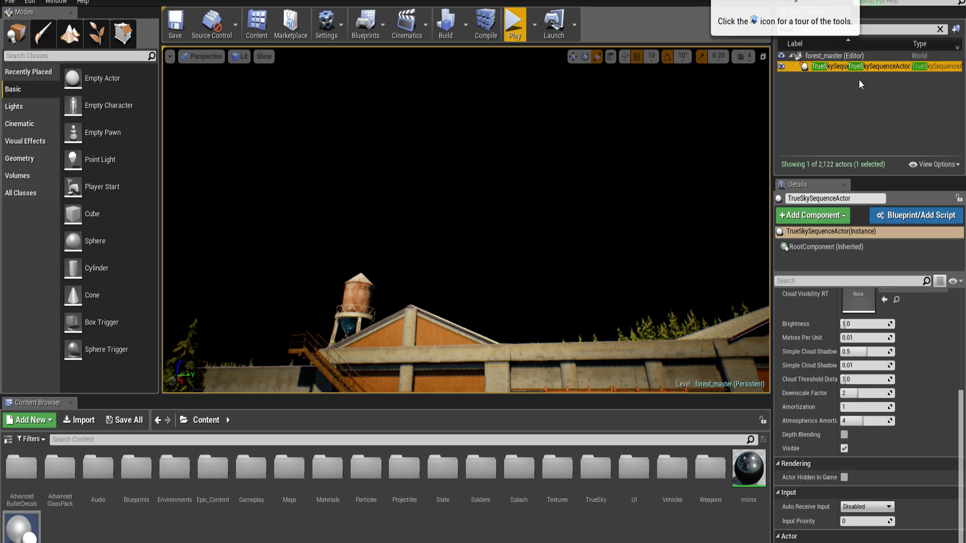
Create a new trueSKY Sequence Asset in the root content folder as TrueSkySequenceActor's Active Sequence and look around the sky.
scroll(891, 338, "up", 10)
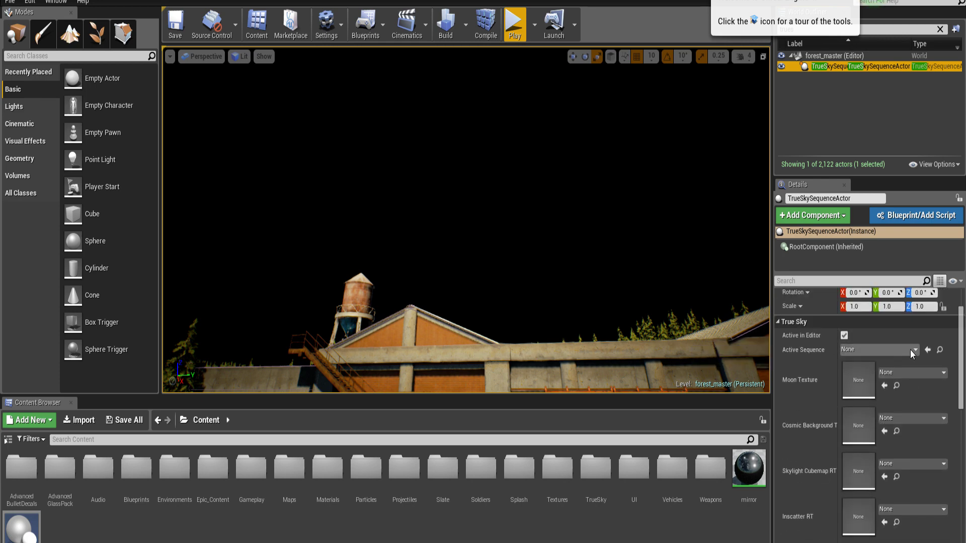
left_click(881, 354)
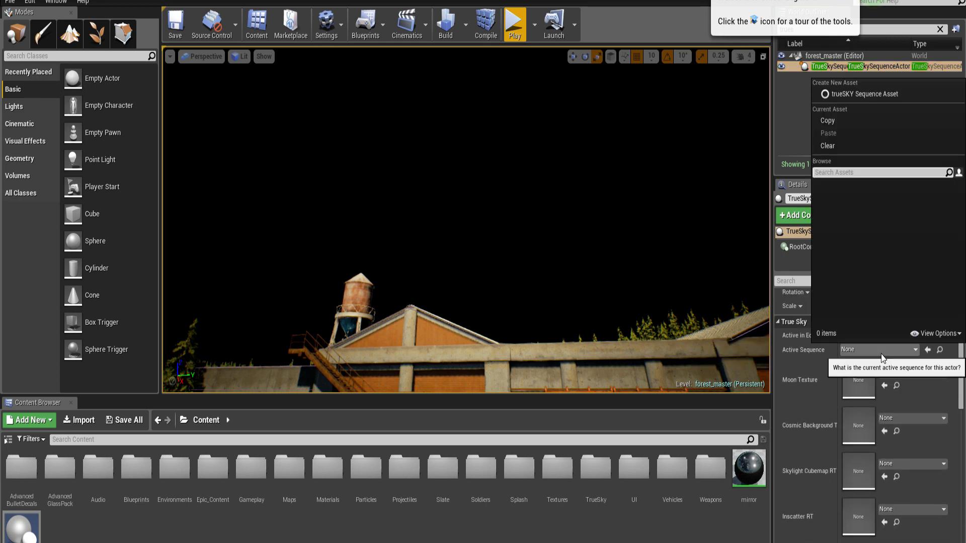
left_click(866, 94)
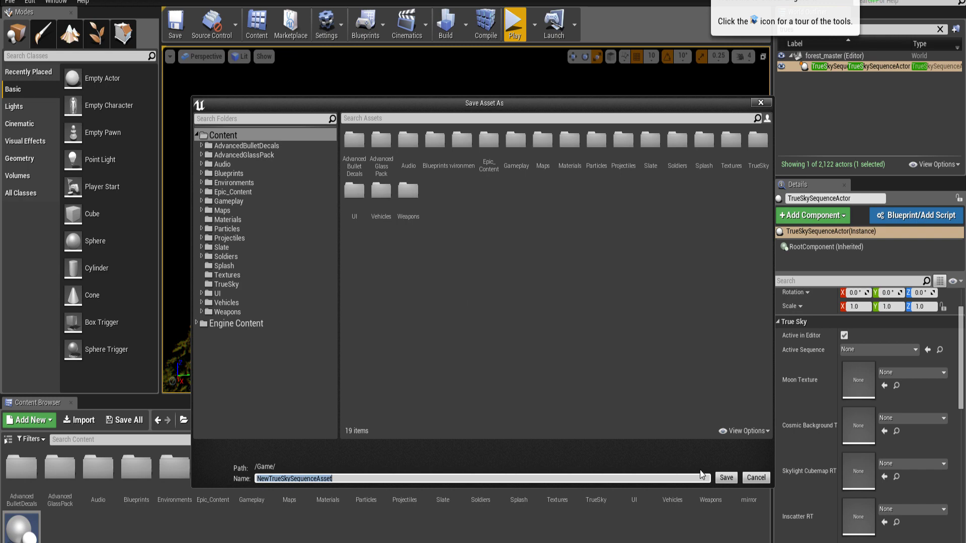
left_click(725, 478)
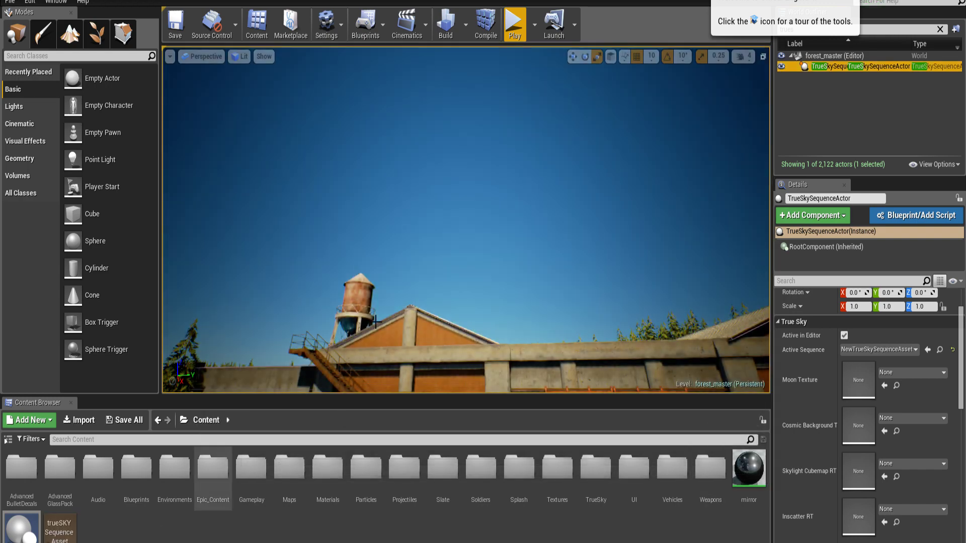
right_click_drag(755, 312, 718, 345)
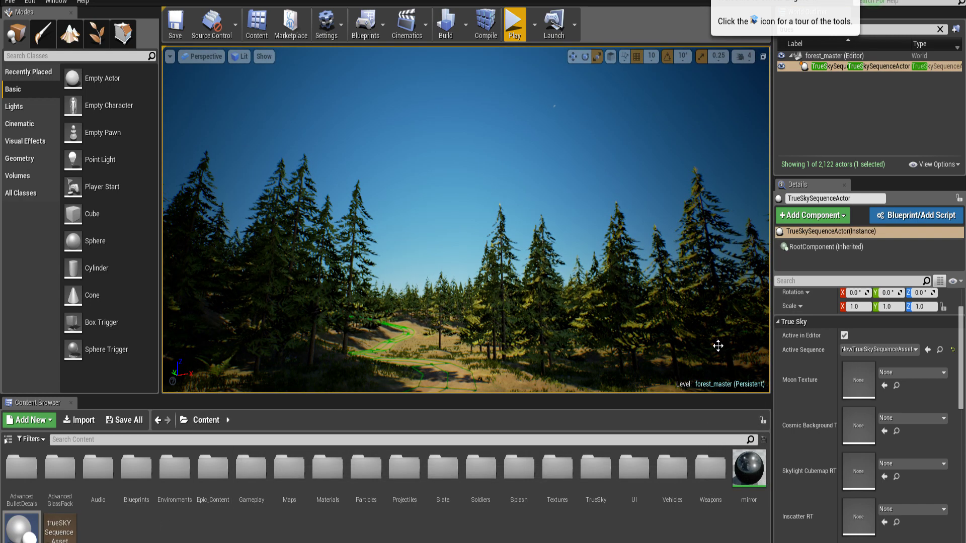
Search for a "moon" texture for the actor's Moon Texture and open the TrueSky content folder.
left_click(919, 376)
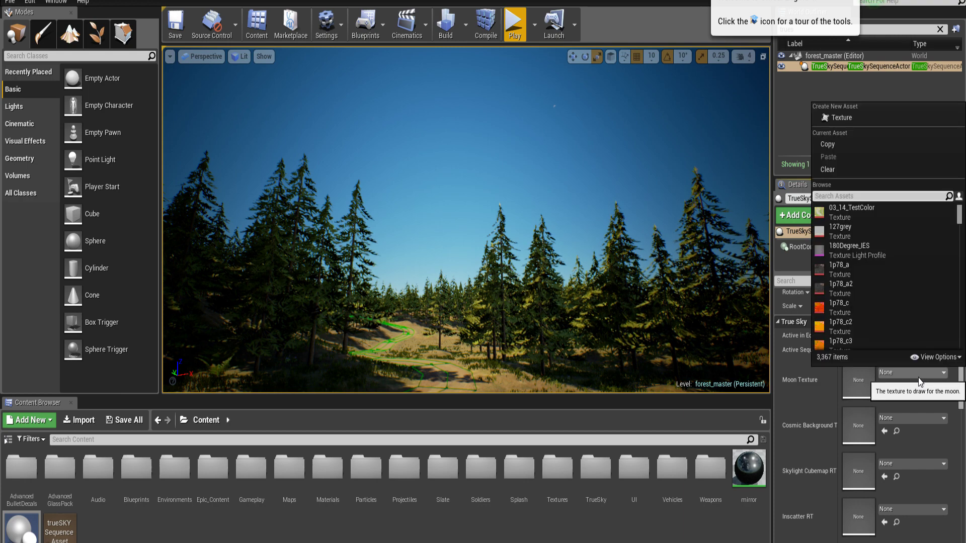
type("moon")
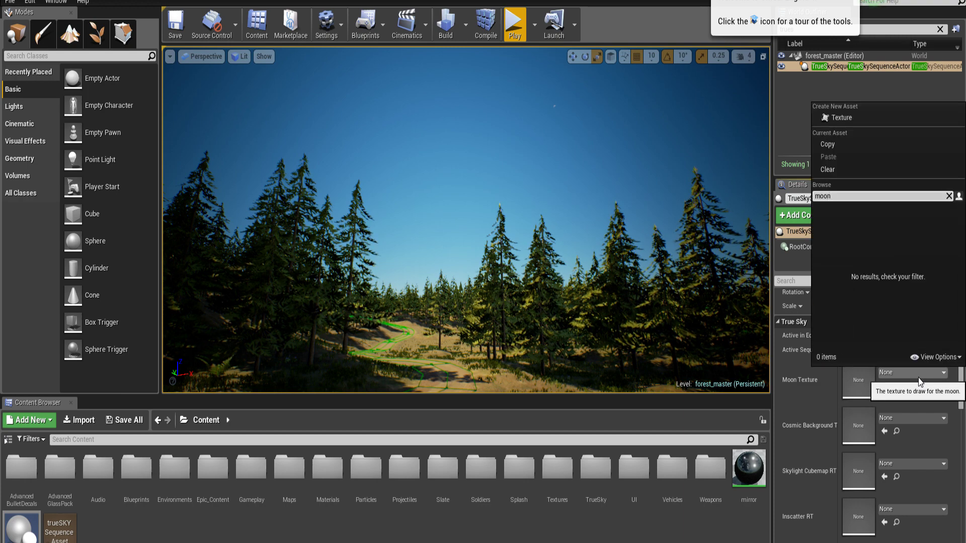
left_click(596, 470)
double_click(596, 470)
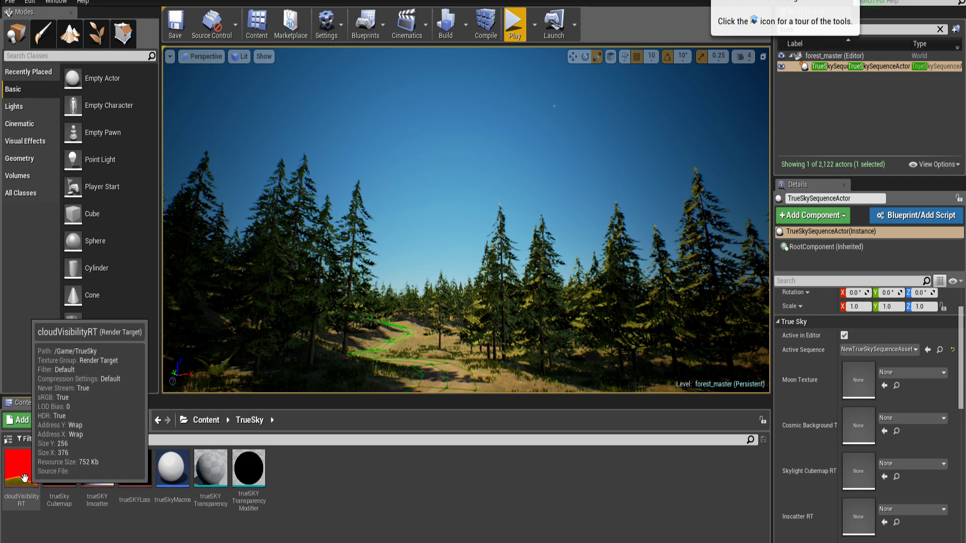
Assign cloudVisibilityRT, trueSkyCubemap, trueSKYInscatter and trueSKYLoss to the actor's Cloud Visibility RT, Skylight Cubemap RT, Inscatter RT and Loss RT respectively.
scroll(845, 480, "down", 3)
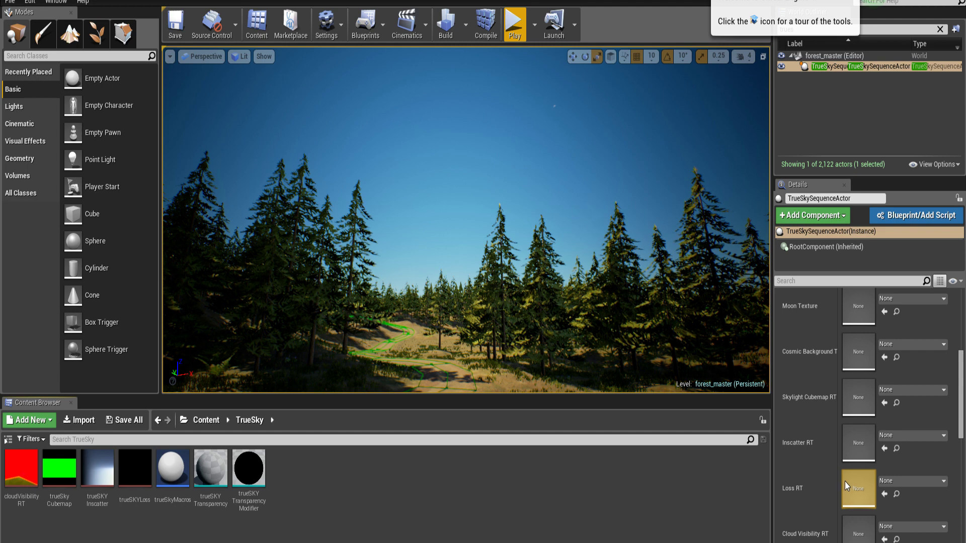
left_click_drag(23, 471, 858, 534)
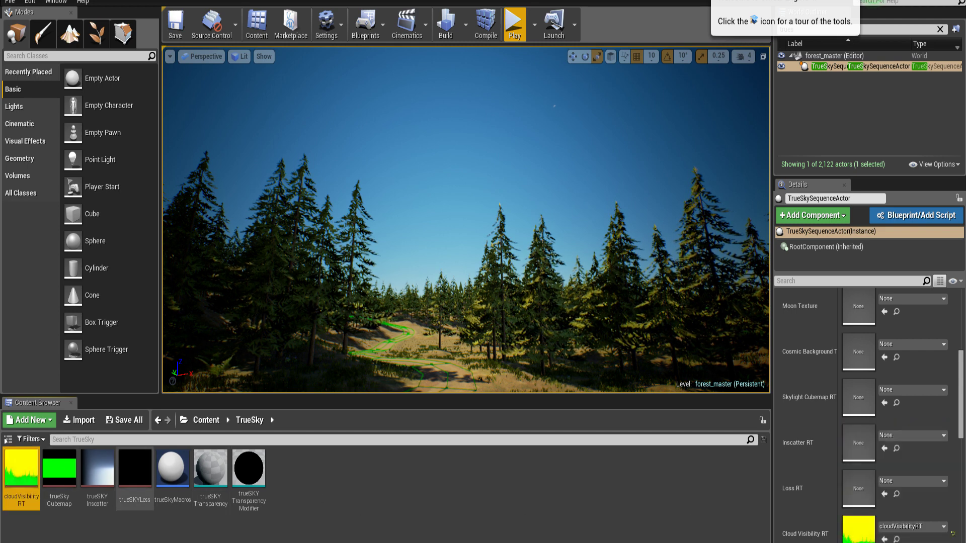
left_click_drag(59, 468, 859, 397)
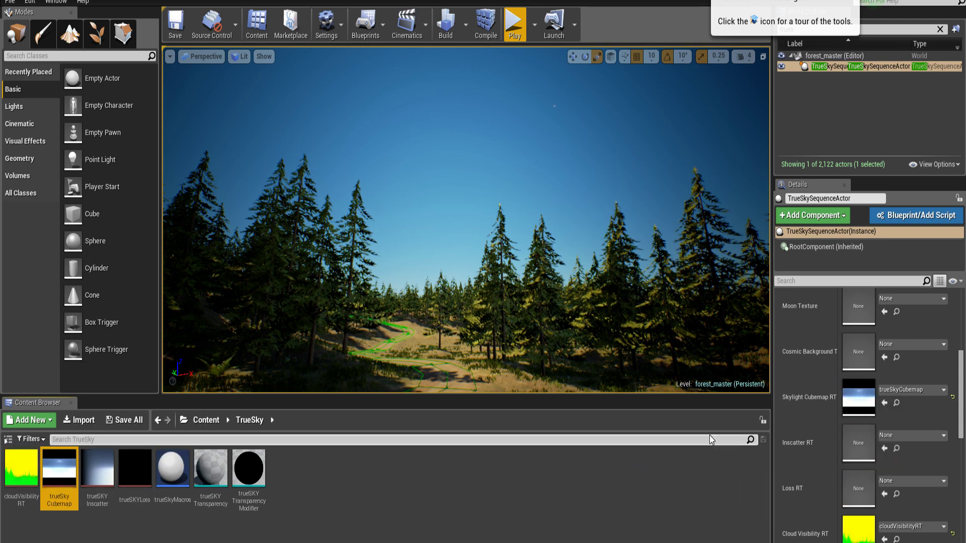
left_click_drag(97, 470, 882, 448)
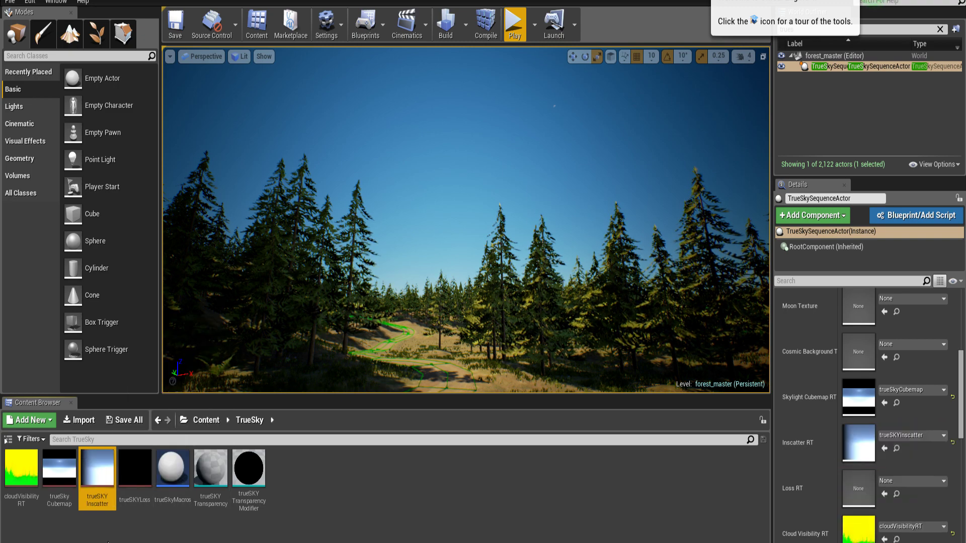
left_click_drag(134, 469, 867, 485)
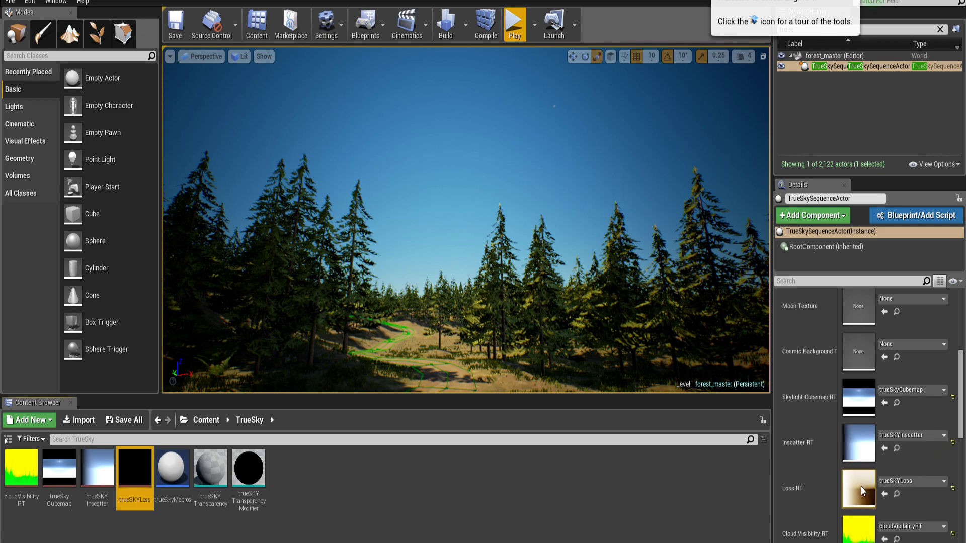
Look over the sky above the trees and buildings and examine TrueSkySequenceActor's True Sky settings.
scroll(865, 480, "up", 1)
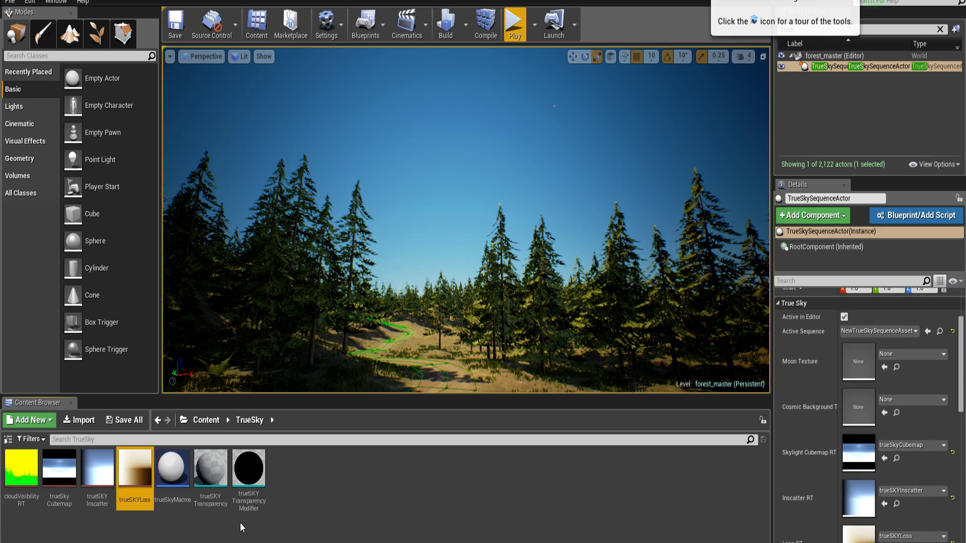
right_click_drag(510, 244, 544, 223)
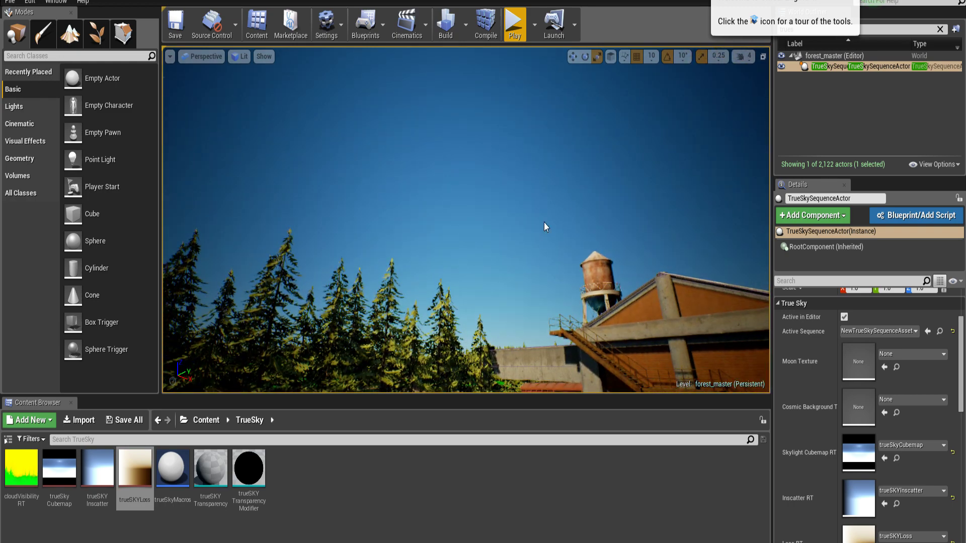
left_click(571, 194)
left_click(844, 66)
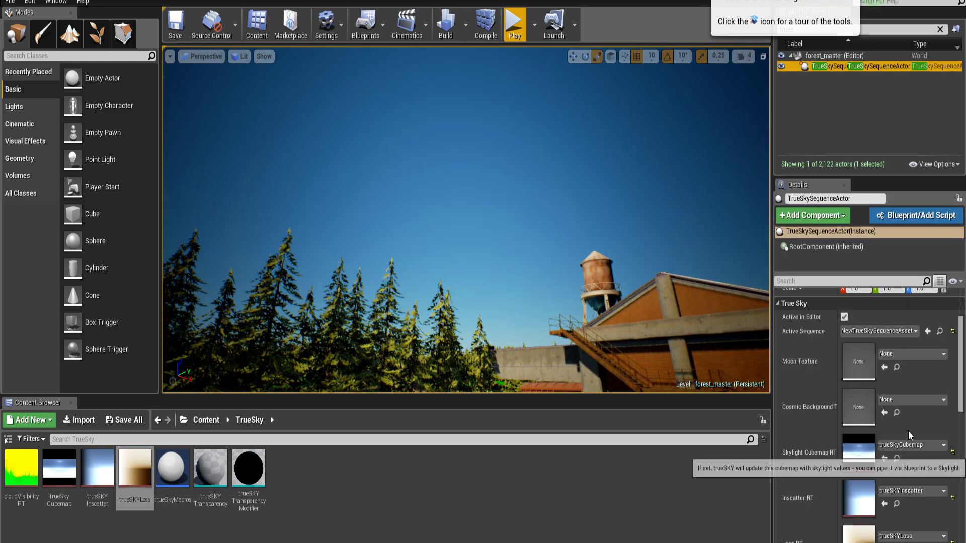
scroll(913, 356, "up", 1)
scroll(913, 357, "down", 12)
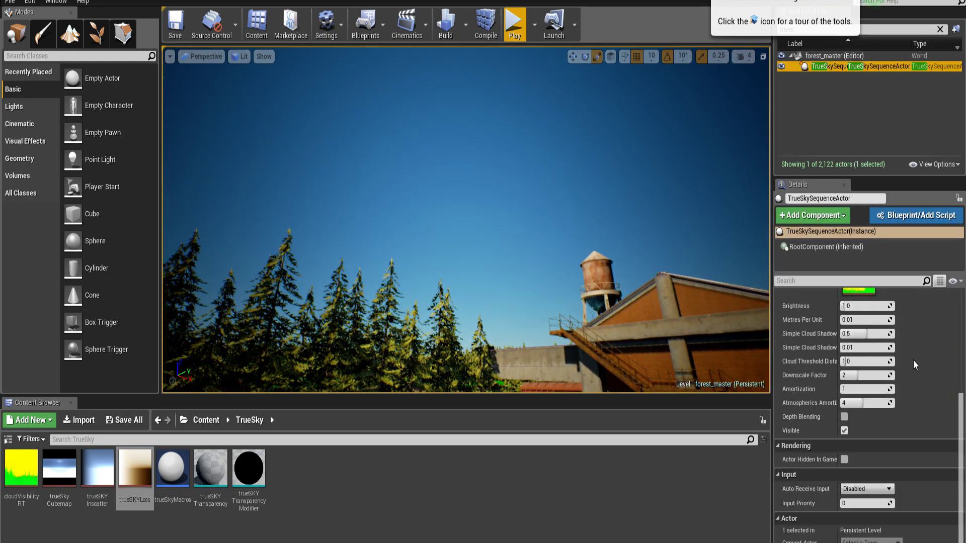
Open the trueSKY sequence asset from the root content folder and inspect its licence fields and keyframe timeline.
left_click(204, 420)
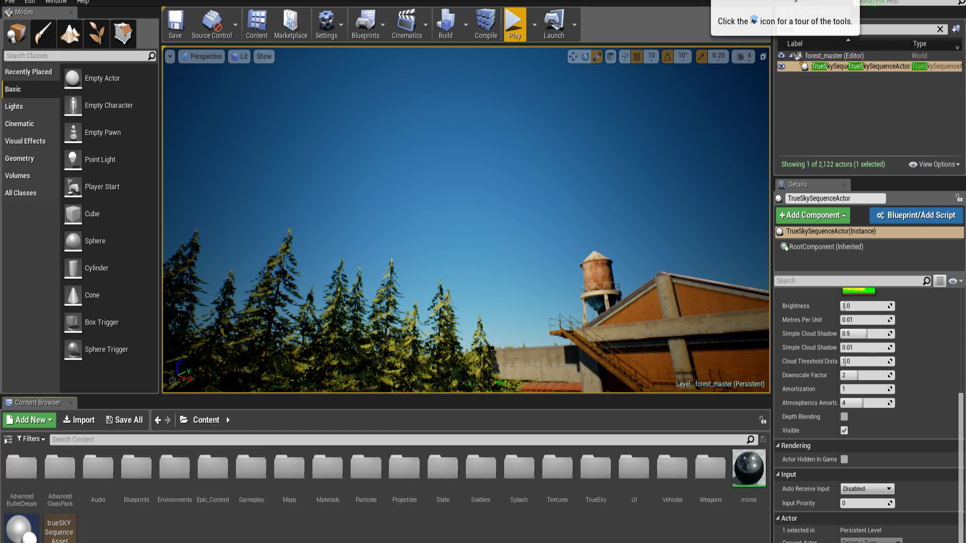
double_click(59, 529)
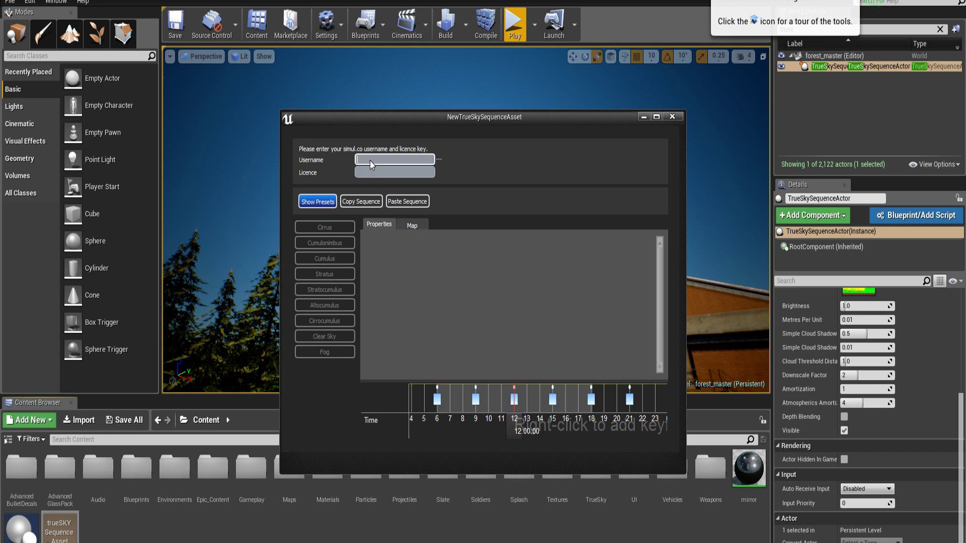
left_click(367, 174)
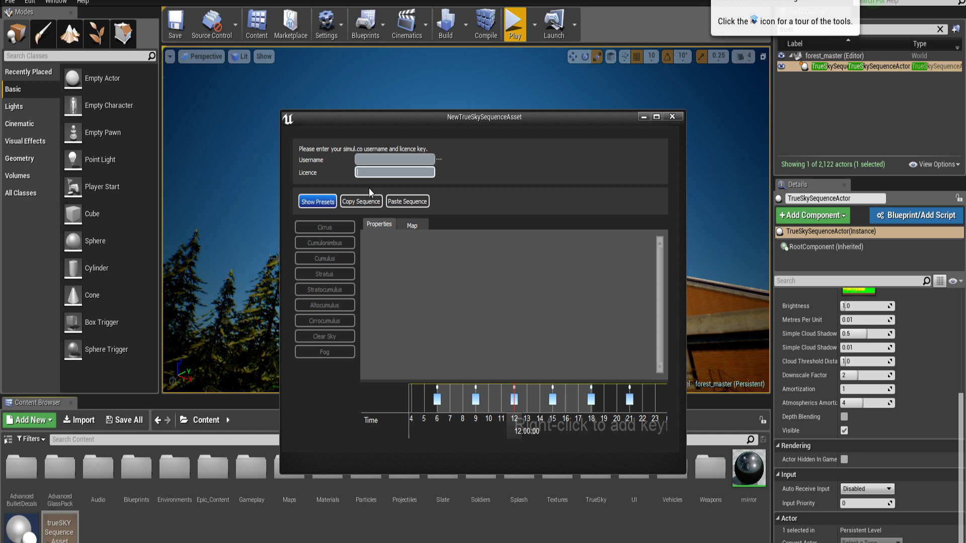
left_click(439, 400)
left_click_drag(530, 381, 530, 377)
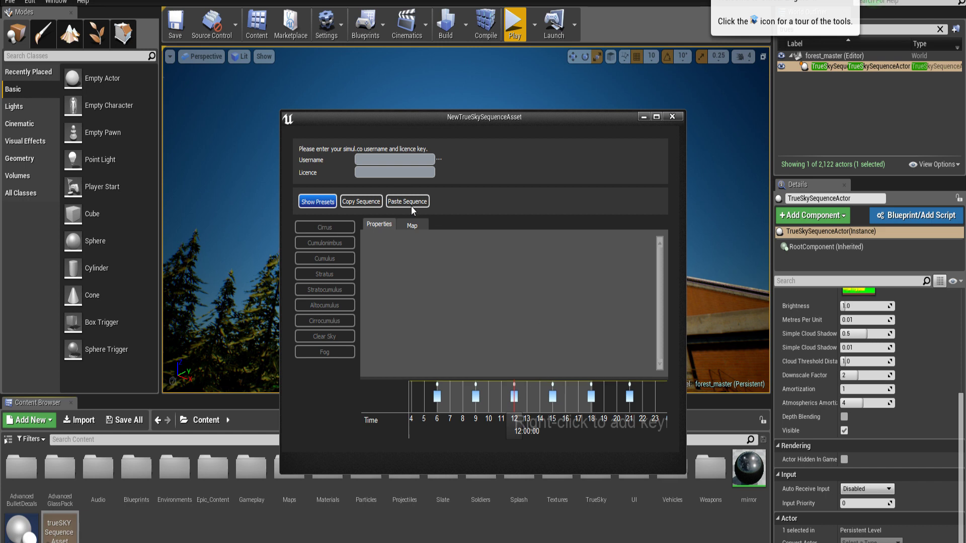